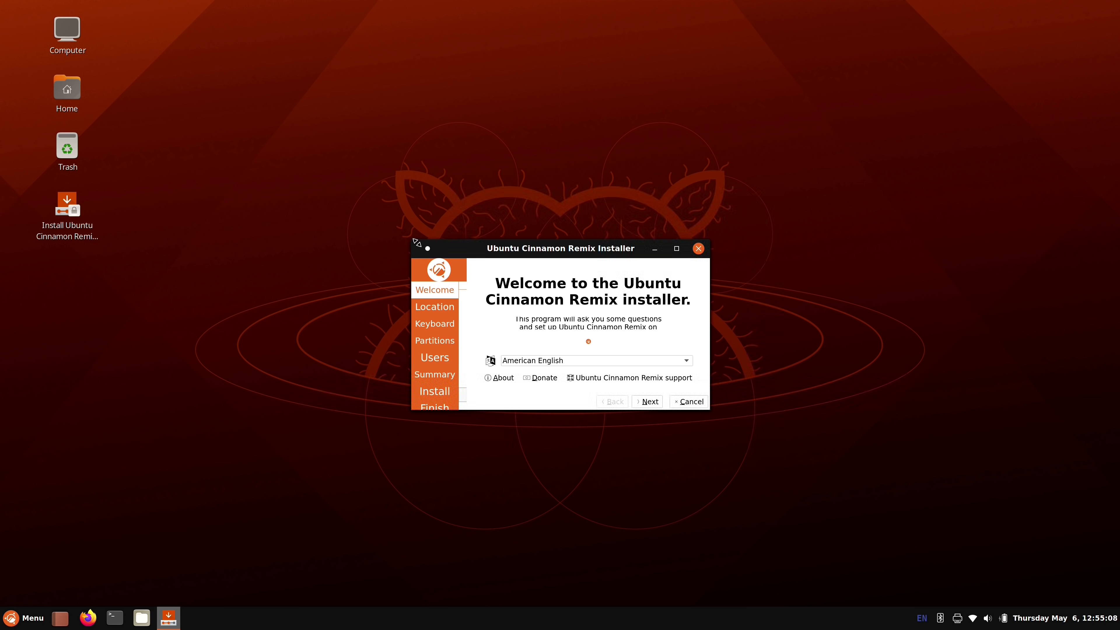
# Enlarge the installer, pick Detroit as the time zone, keep the default keyboard, and select Erase disk.
pyautogui.moveTo(410, 238); pyautogui.dragTo(293, 129)
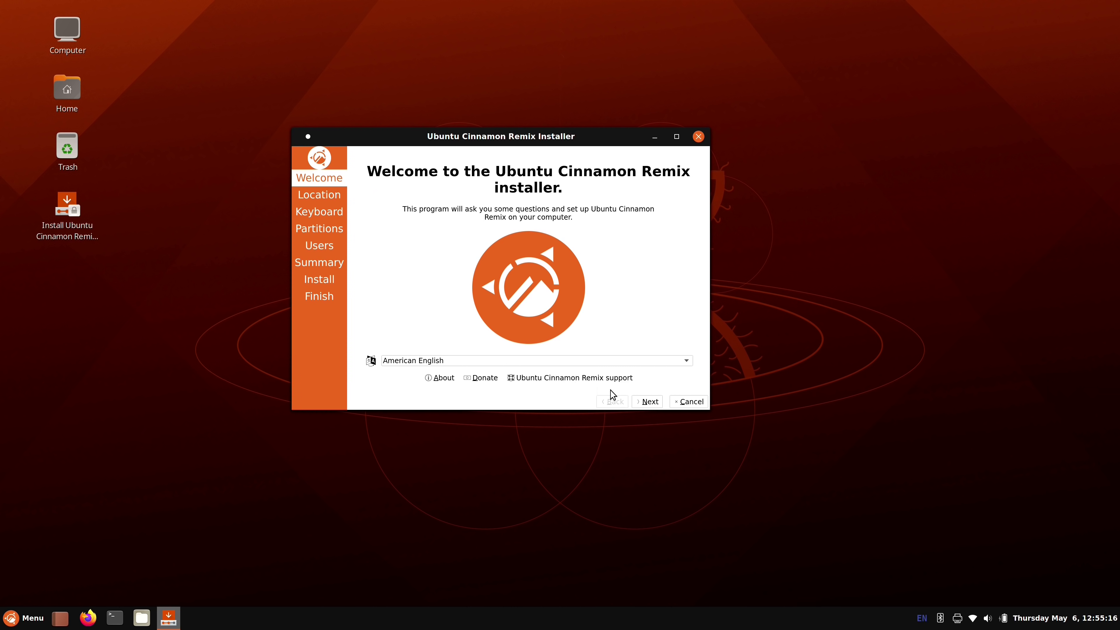
pyautogui.click(646, 404)
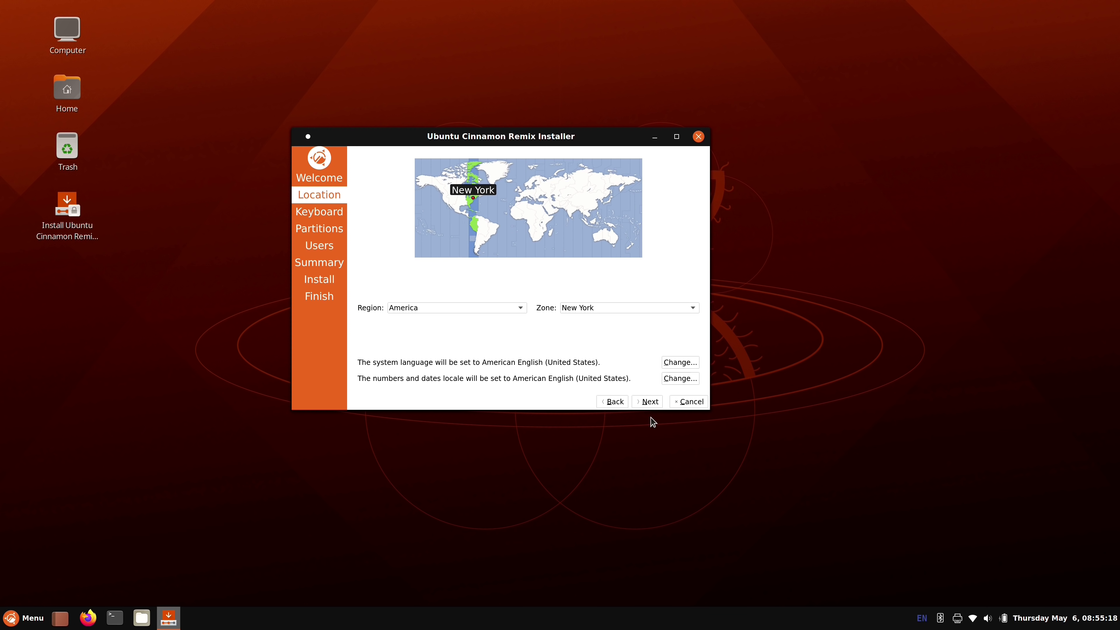
pyautogui.click(469, 198)
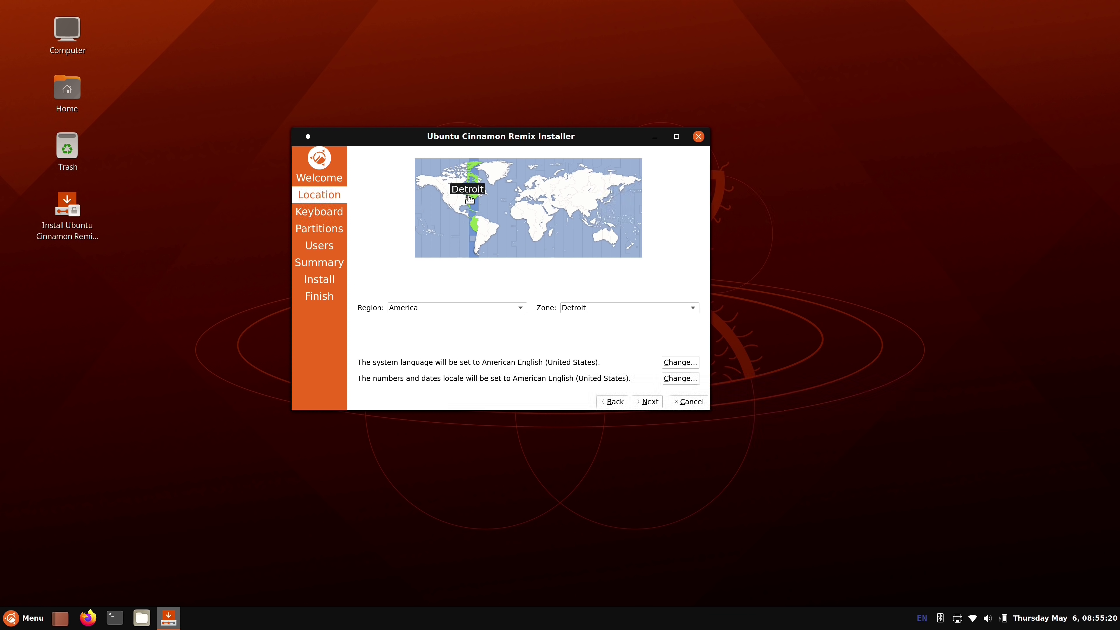
pyautogui.click(647, 402)
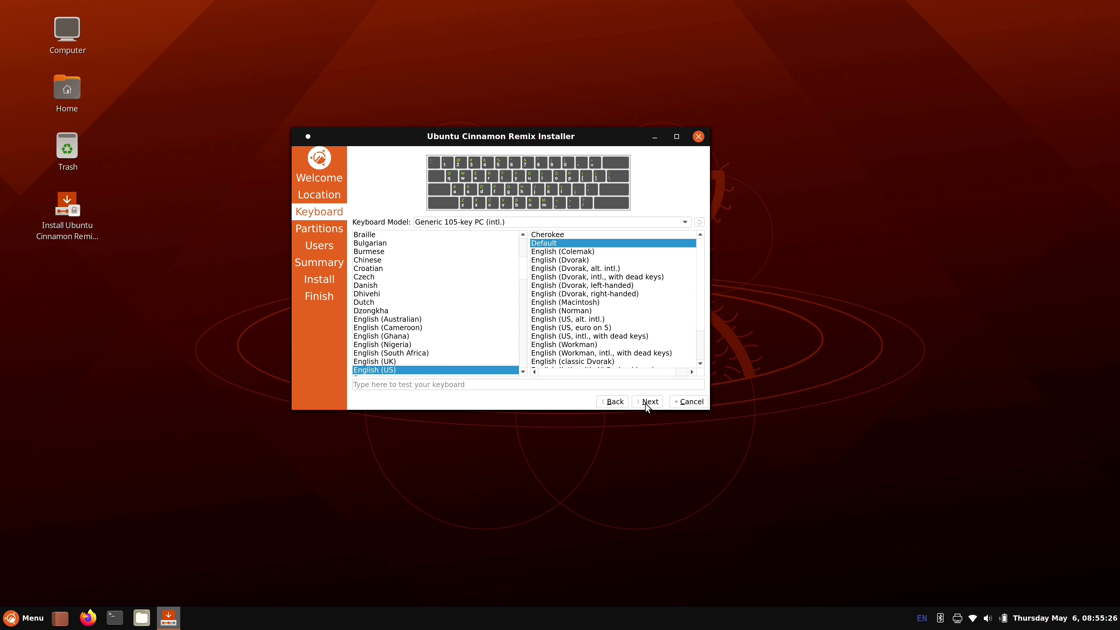
pyautogui.click(646, 402)
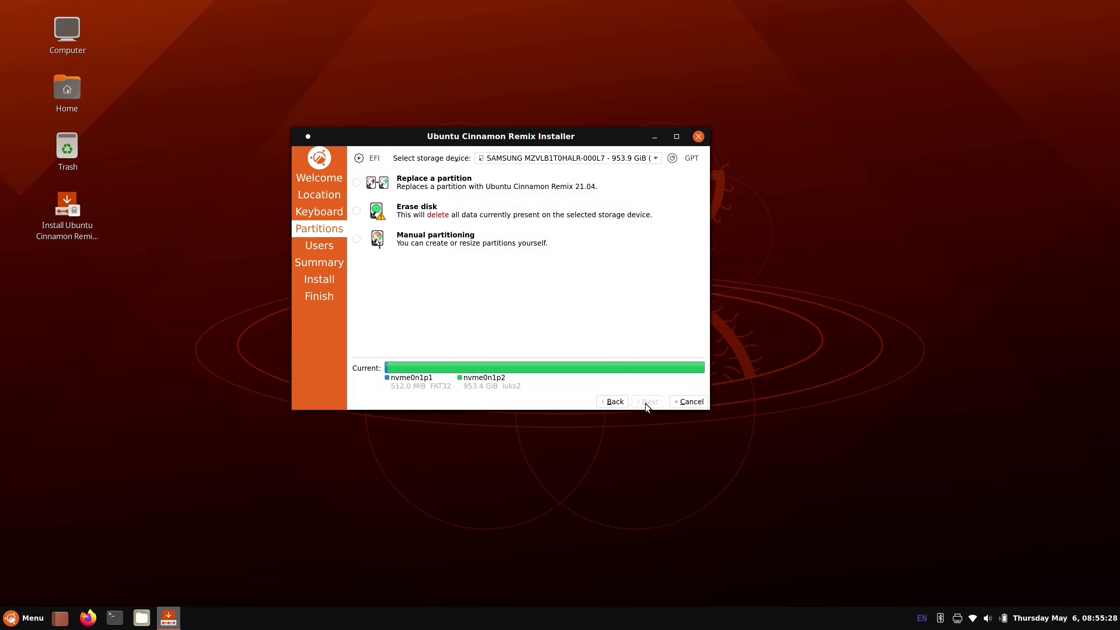
pyautogui.click(356, 211)
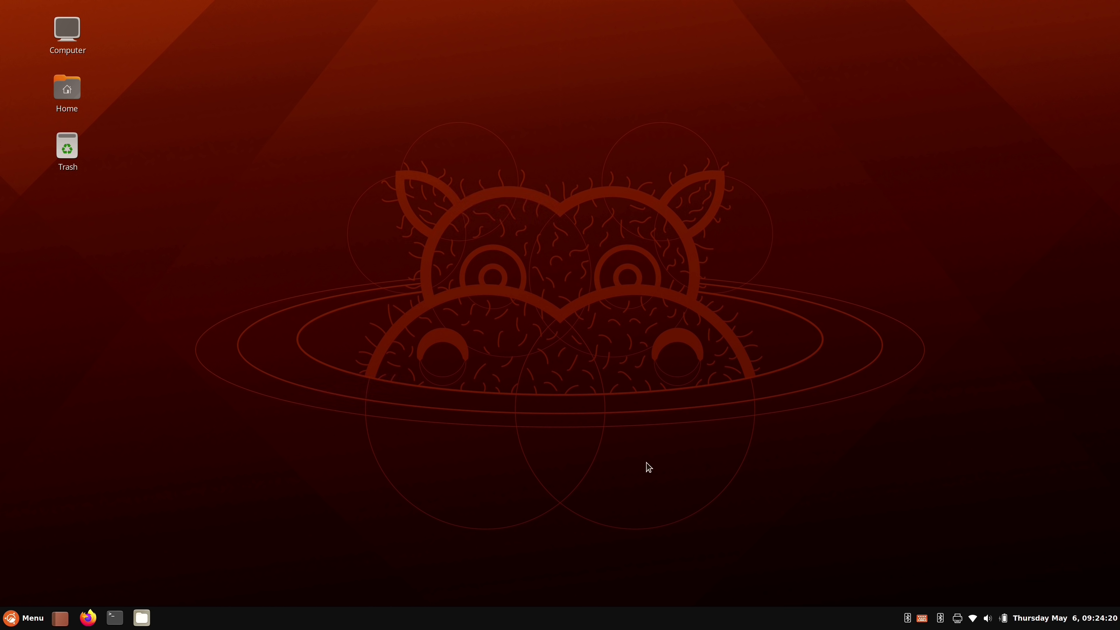
# Launch Firefox, make it the default browser, then quit it, closing both tabs.
pyautogui.click(88, 617)
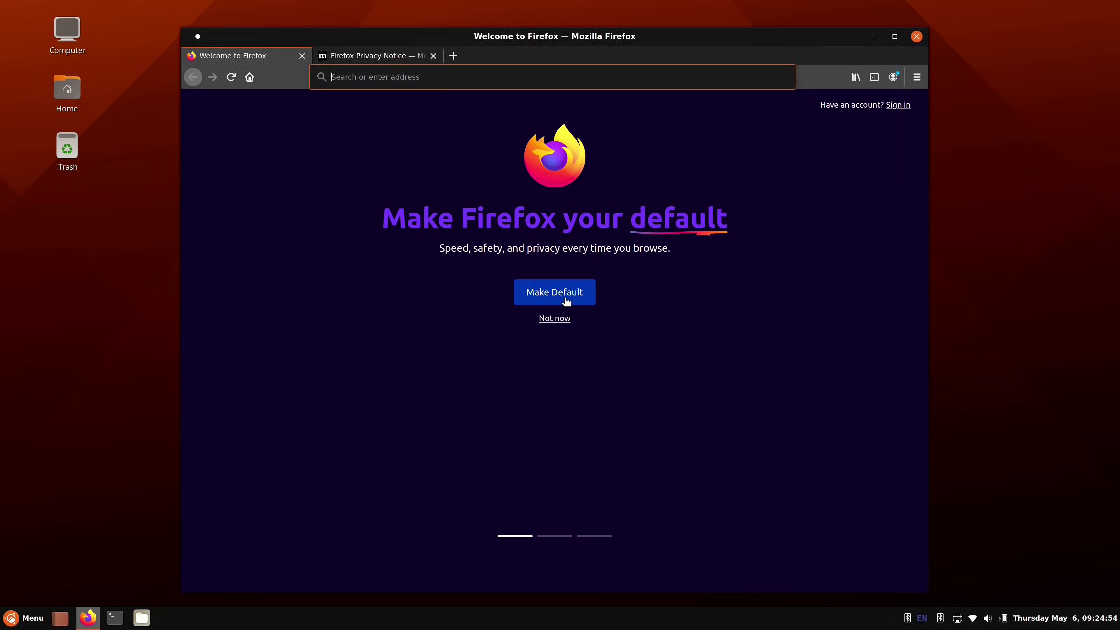
pyautogui.click(565, 303)
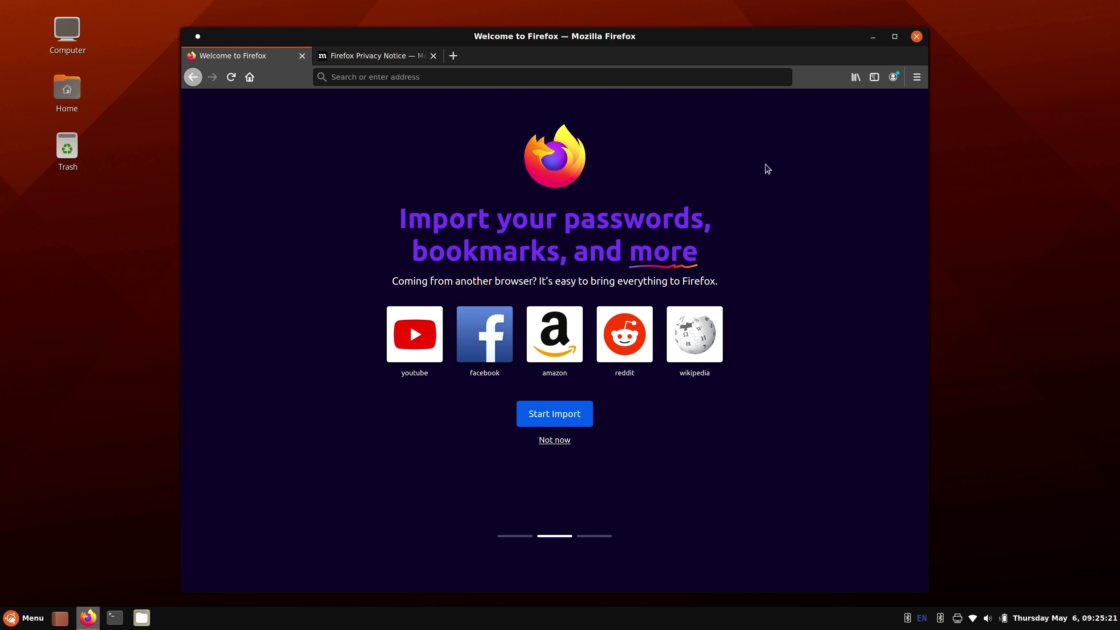
pyautogui.click(917, 38)
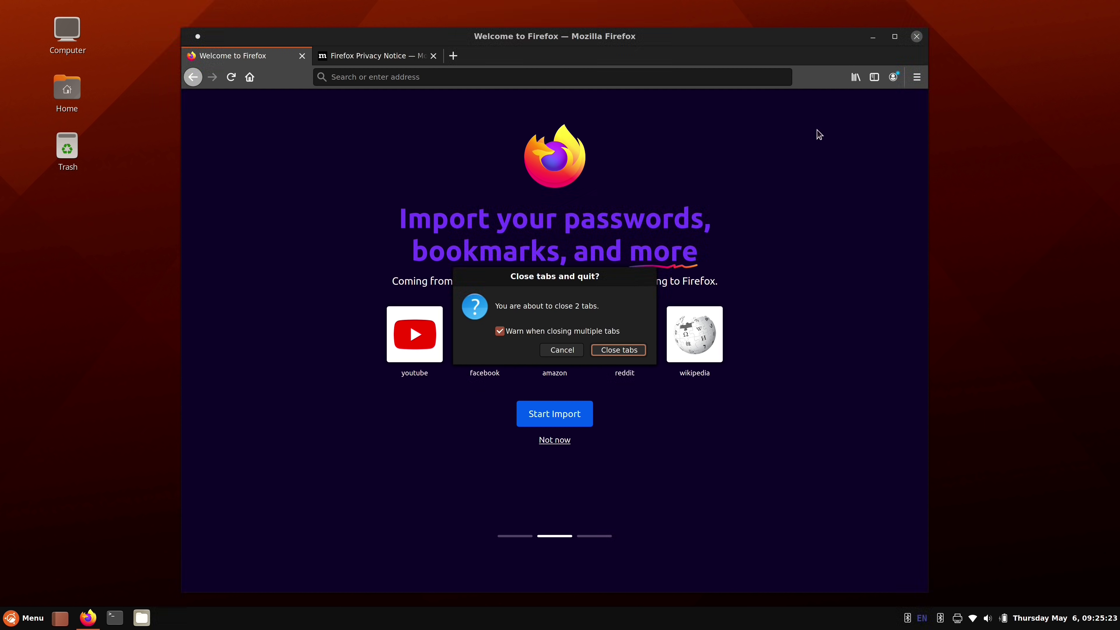
pyautogui.click(642, 350)
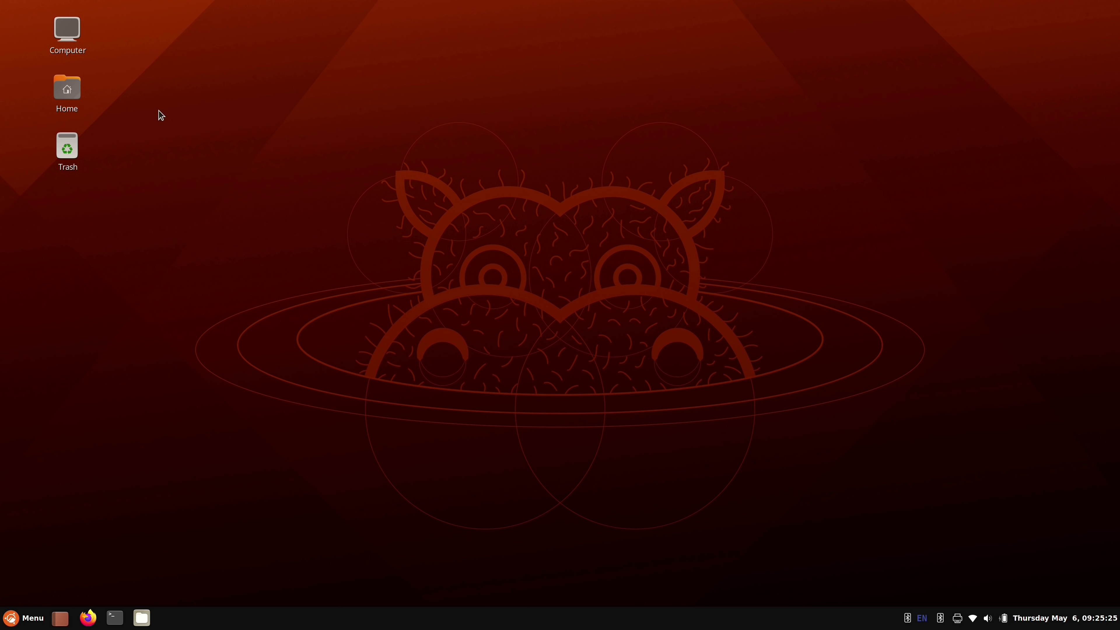
# Open the Home folder in list view with a tree sidebar and the Favorites section expanded.
pyautogui.doubleClick(73, 97)
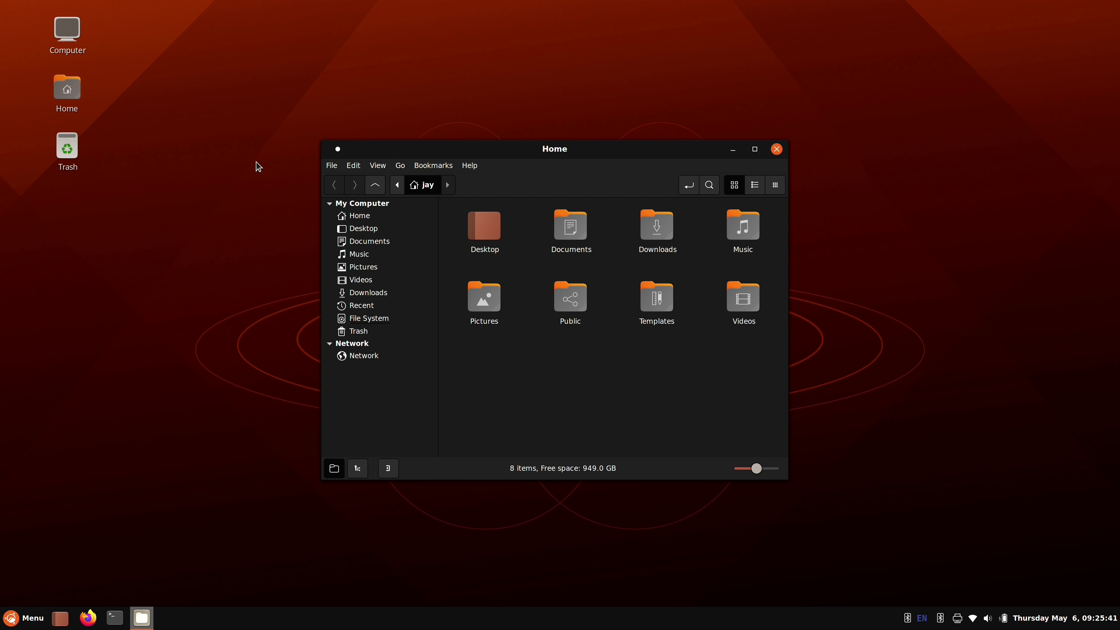
pyautogui.click(754, 185)
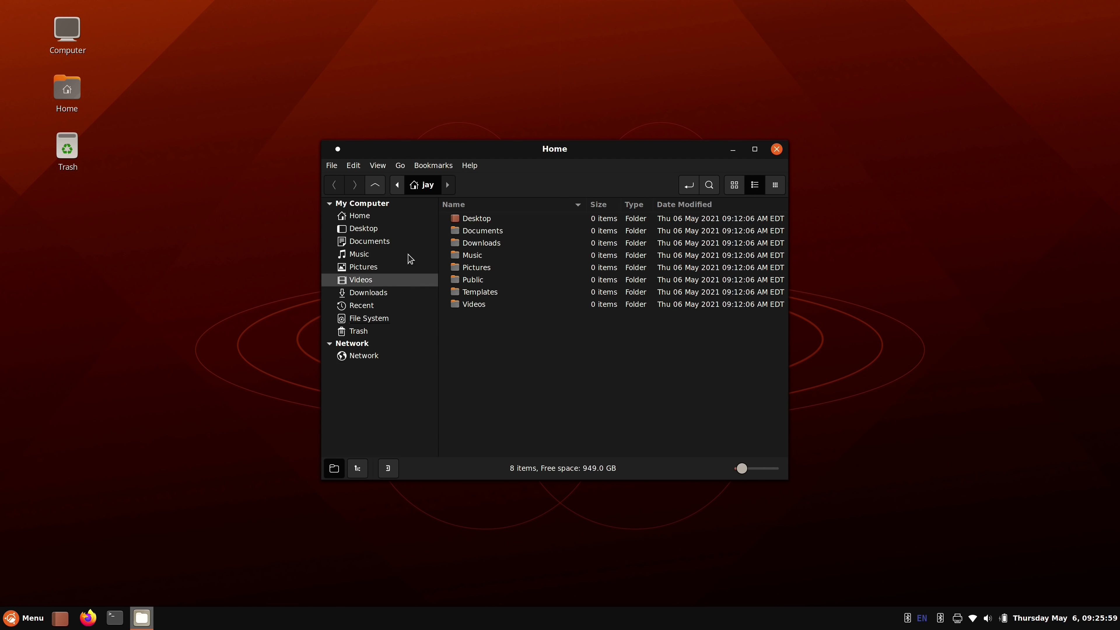
pyautogui.click(359, 470)
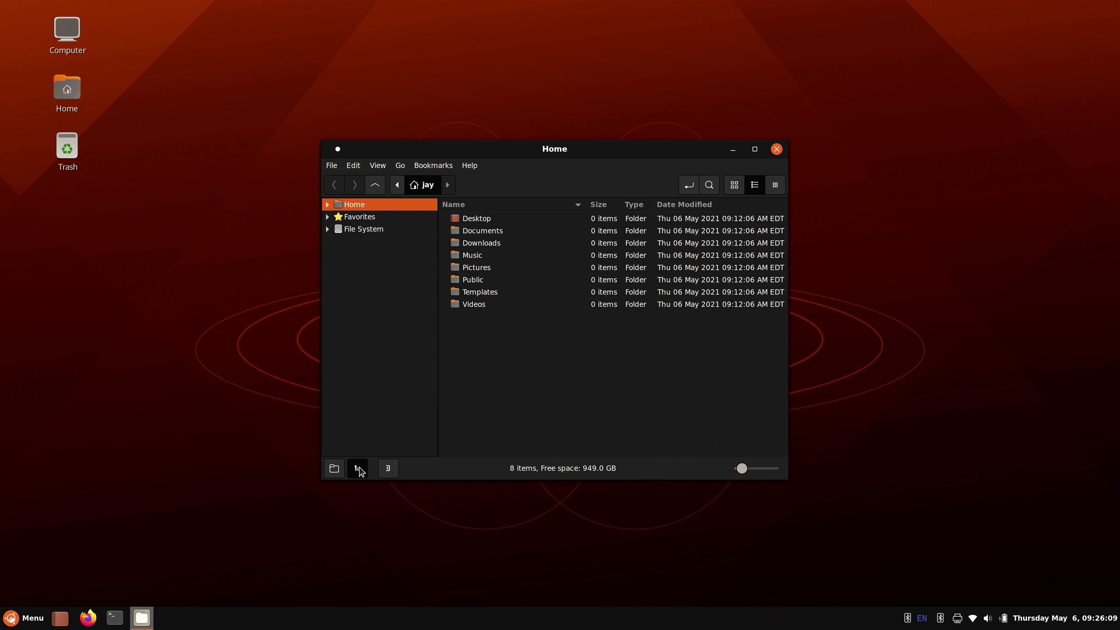
pyautogui.click(328, 217)
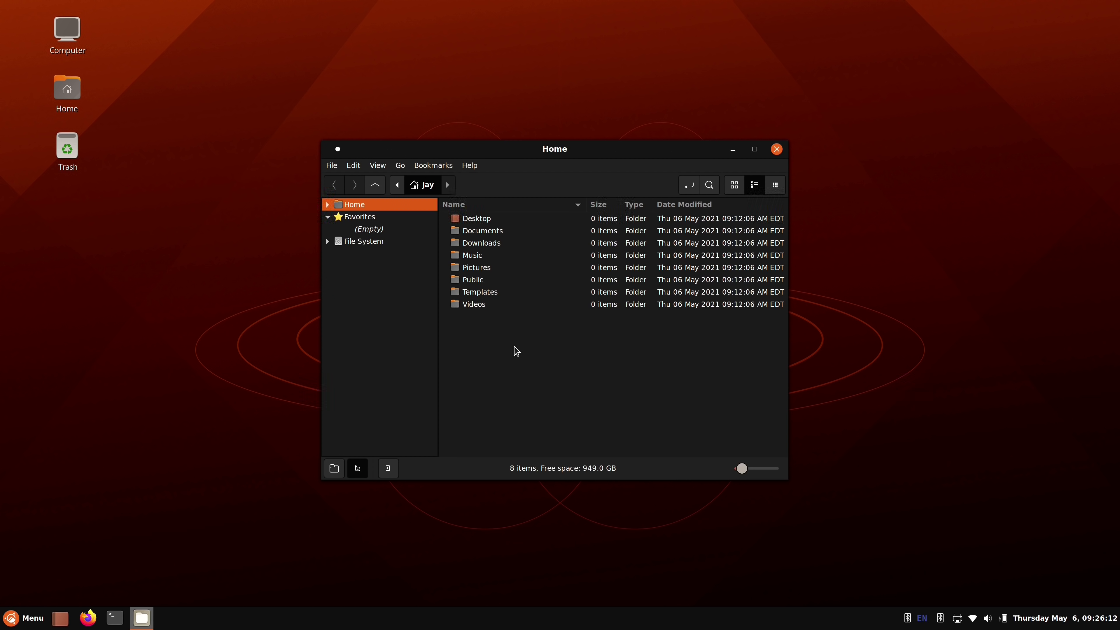
# Add the Desktop and Pictures folders to Favorites.
pyautogui.click(476, 219)
pyautogui.rightClick(485, 219)
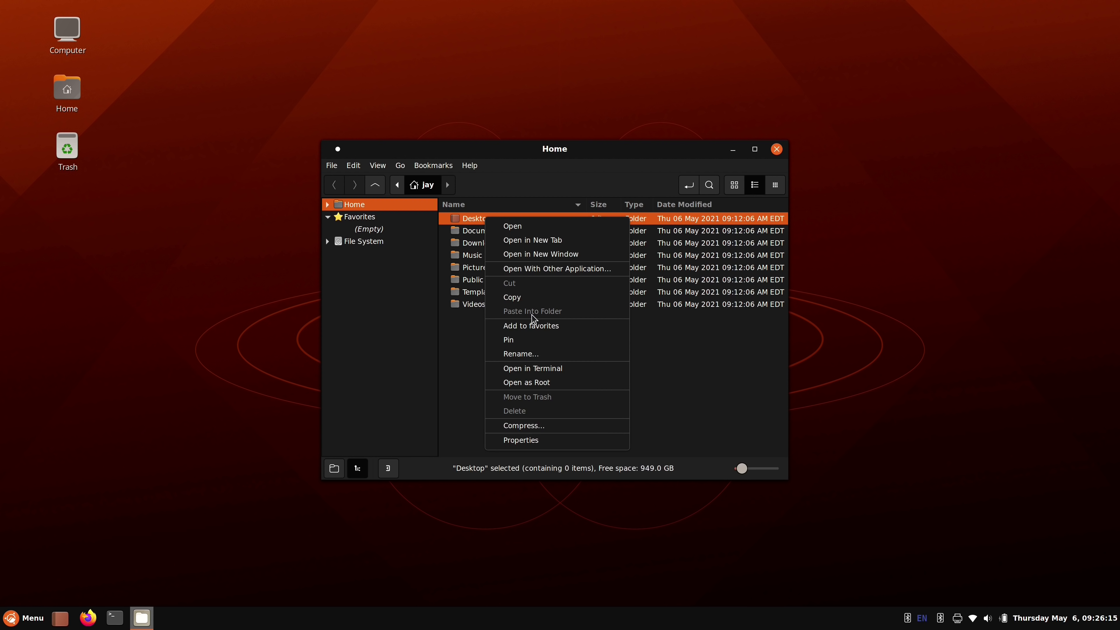
pyautogui.click(534, 327)
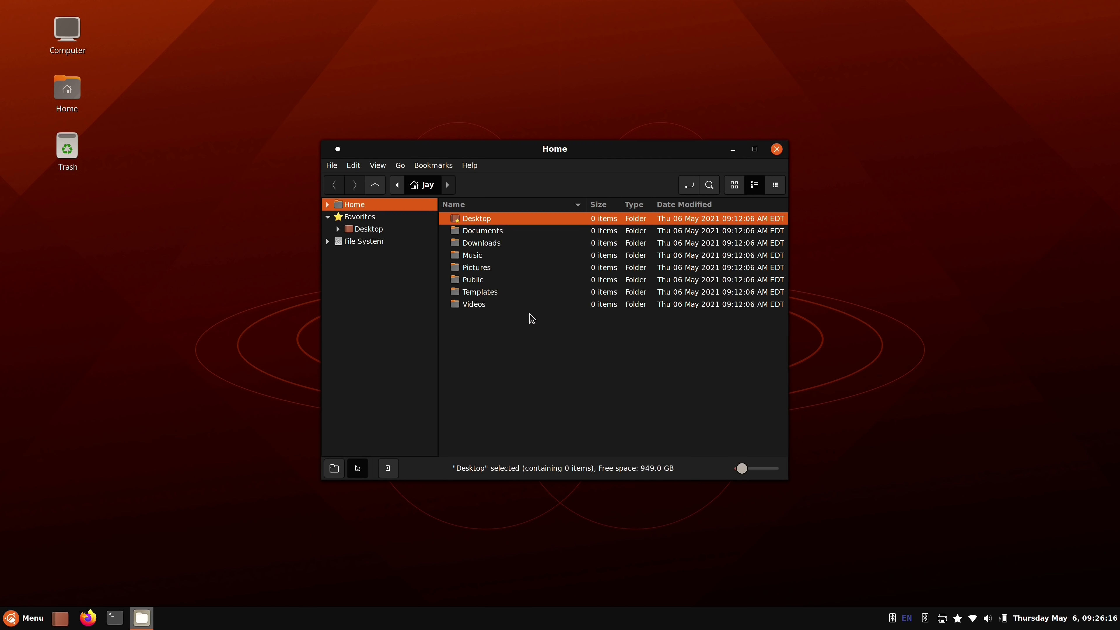
pyautogui.rightClick(488, 269)
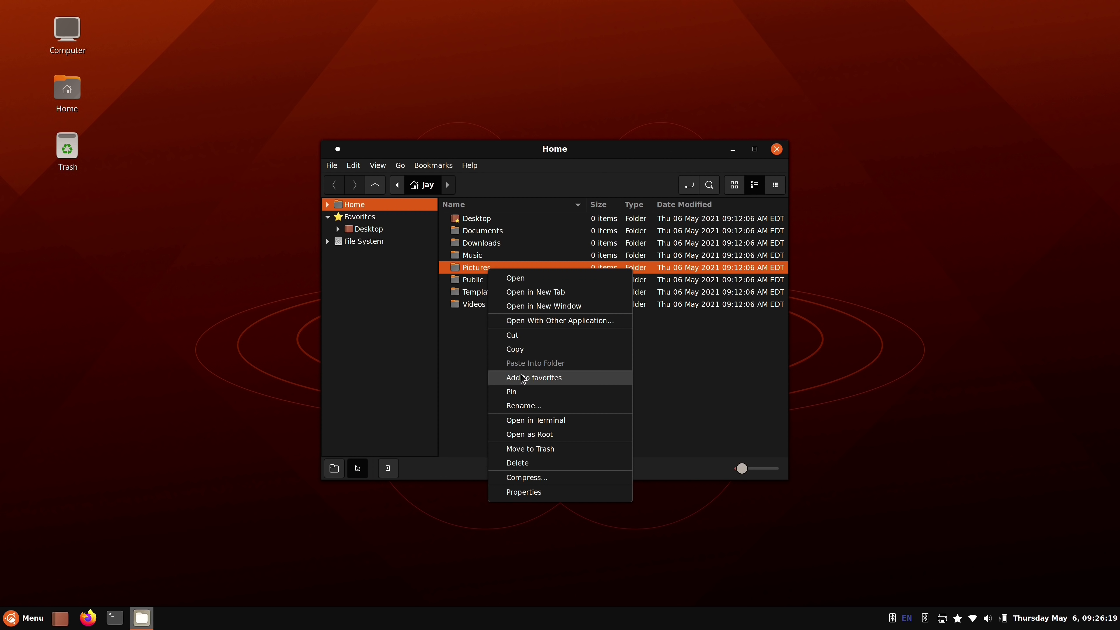
pyautogui.click(534, 378)
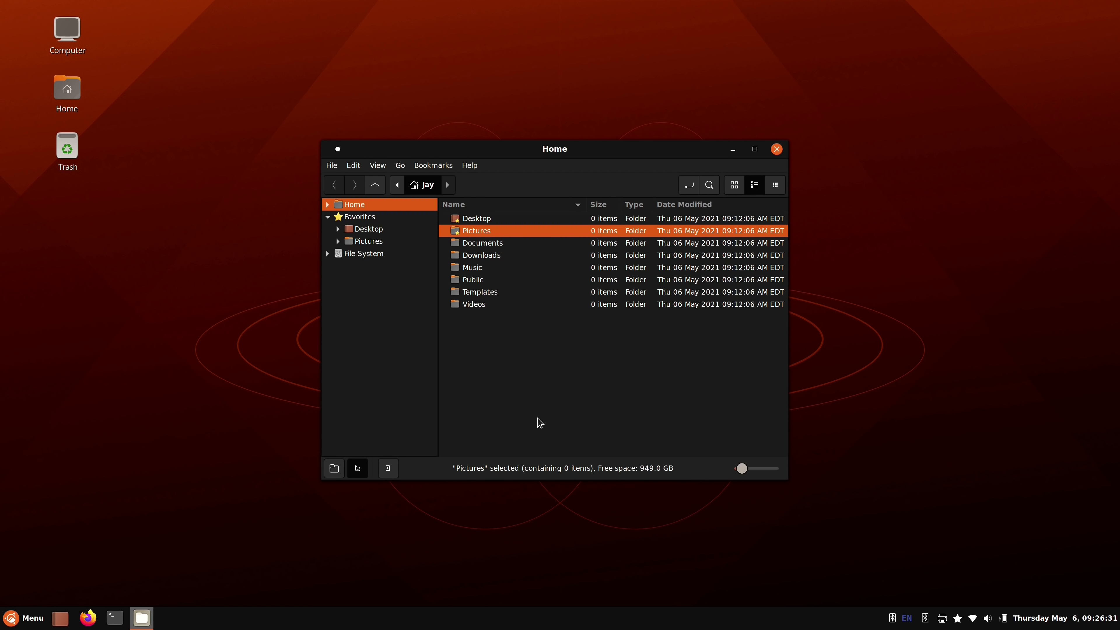
pyautogui.click(778, 149)
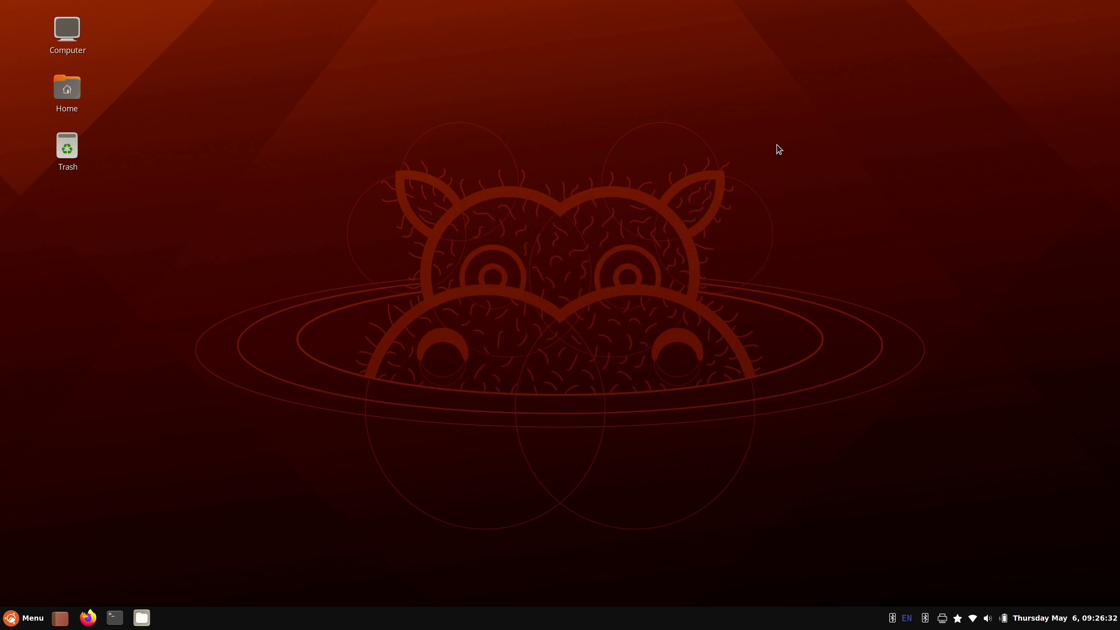
pyautogui.doubleClick(79, 32)
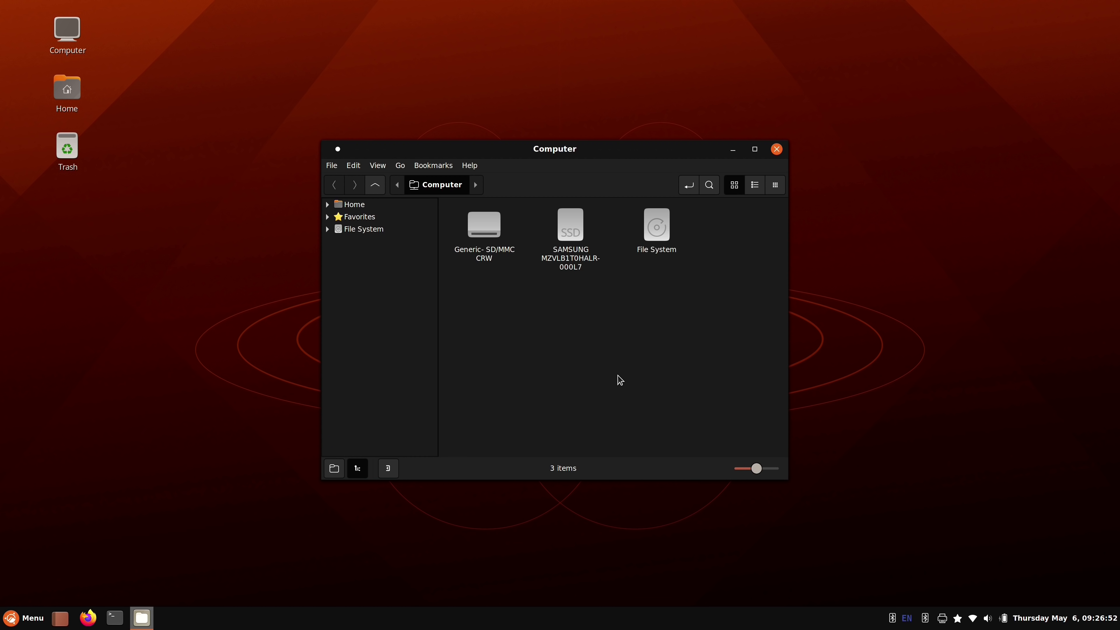
pyautogui.click(777, 150)
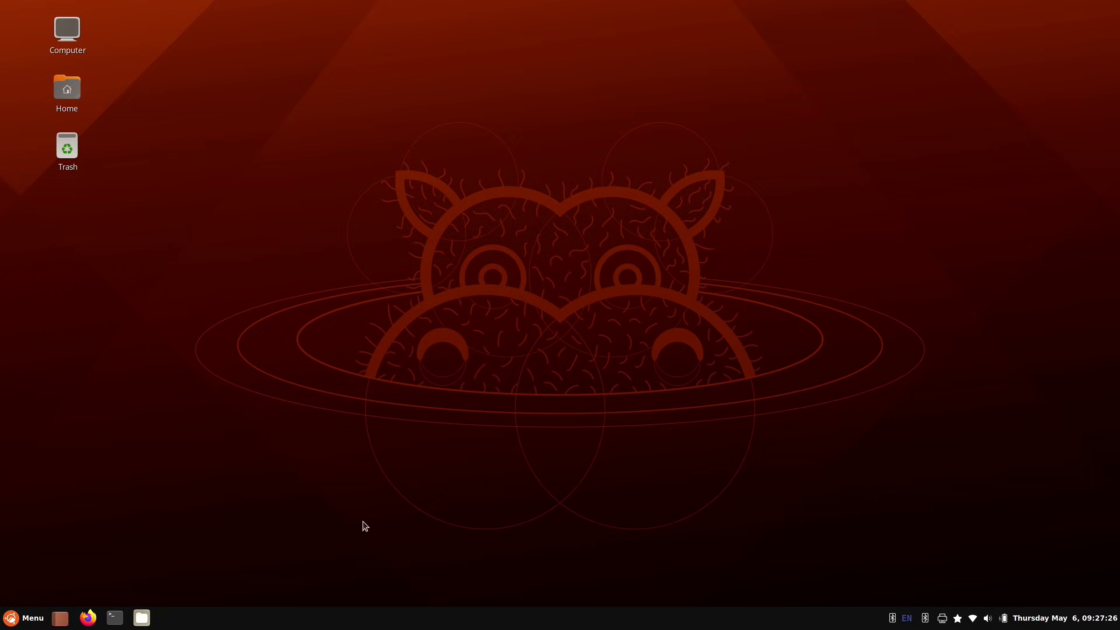
# Launch LibreOffice Writer from the application menu to get a blank Untitled 1 document.
pyautogui.click(10, 621)
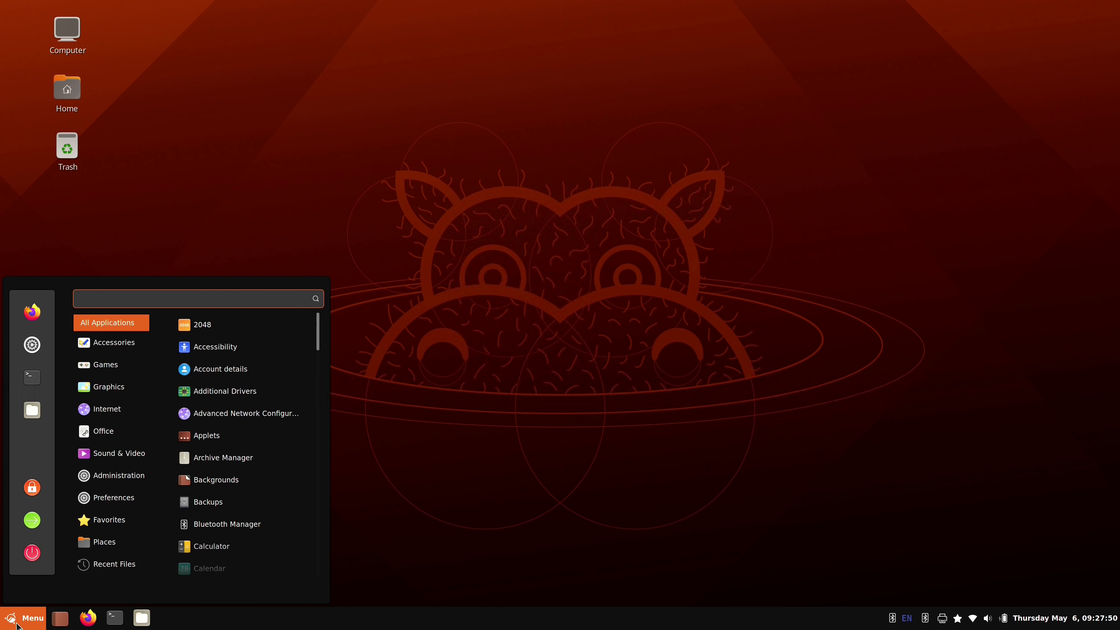
pyautogui.moveTo(135, 434)
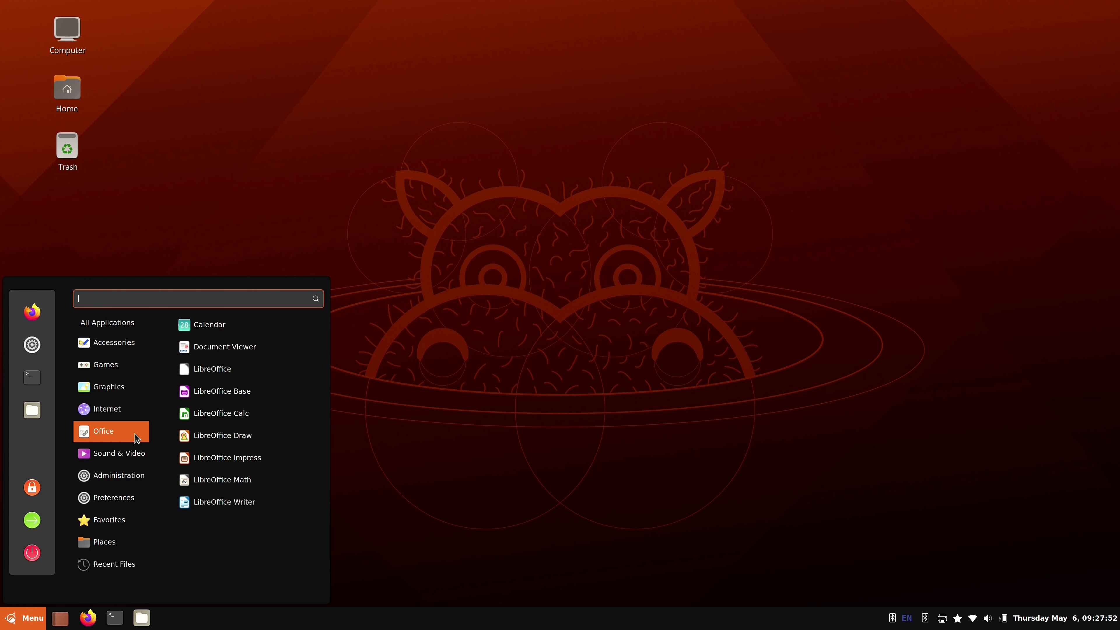
pyautogui.click(225, 501)
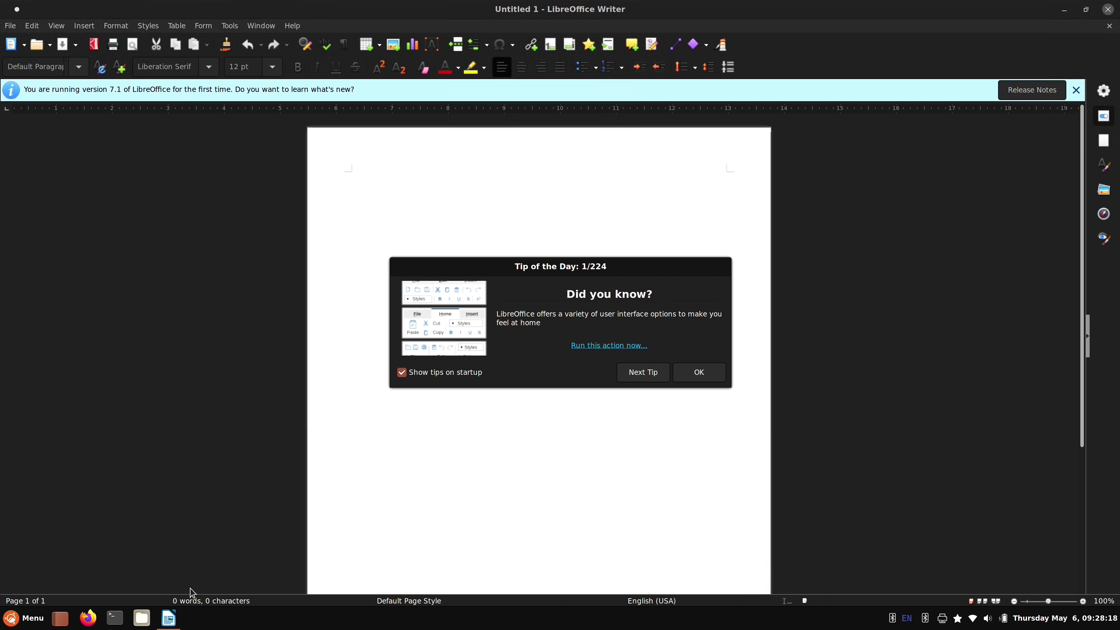
pyautogui.moveTo(165, 626)
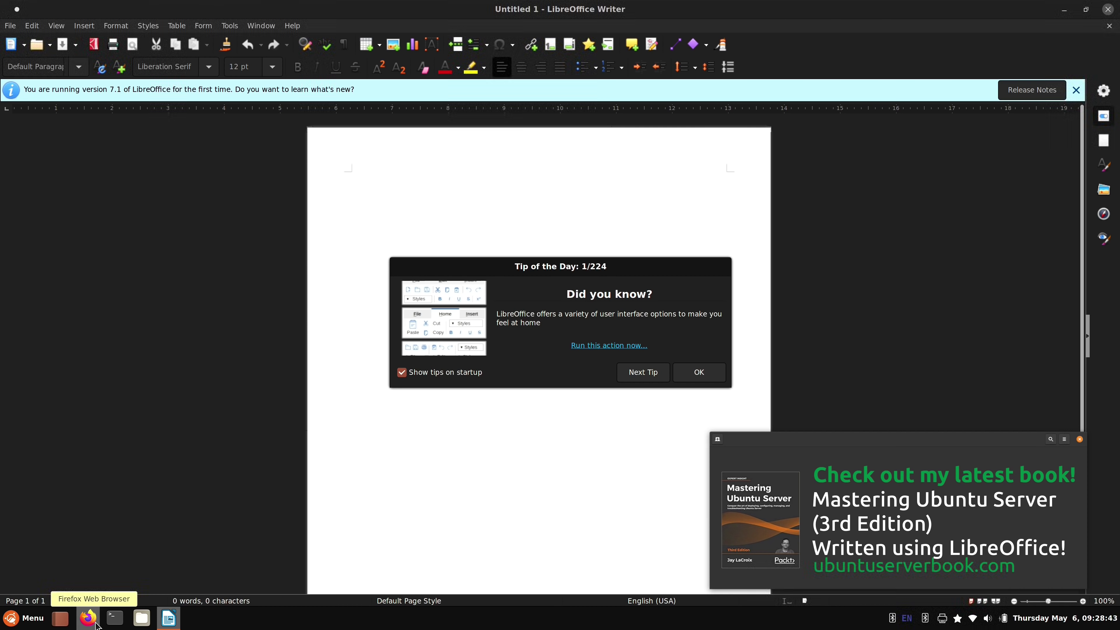
# View GNOME Terminal's About details, close the terminal, and dismiss Writer's Tip of the Day.
pyautogui.click(116, 618)
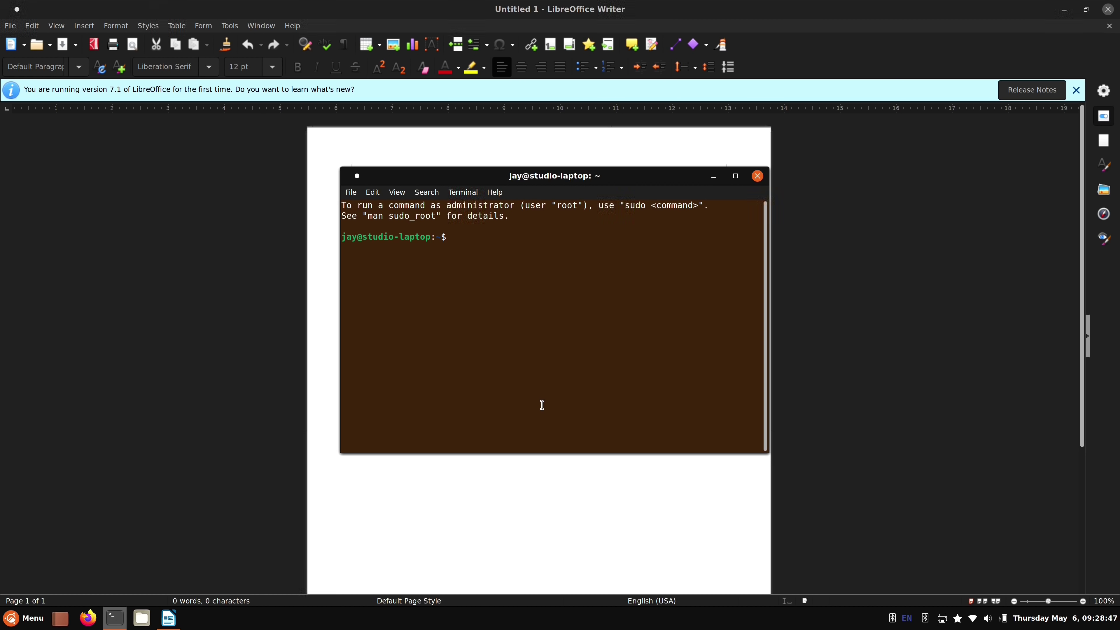
pyautogui.click(499, 195)
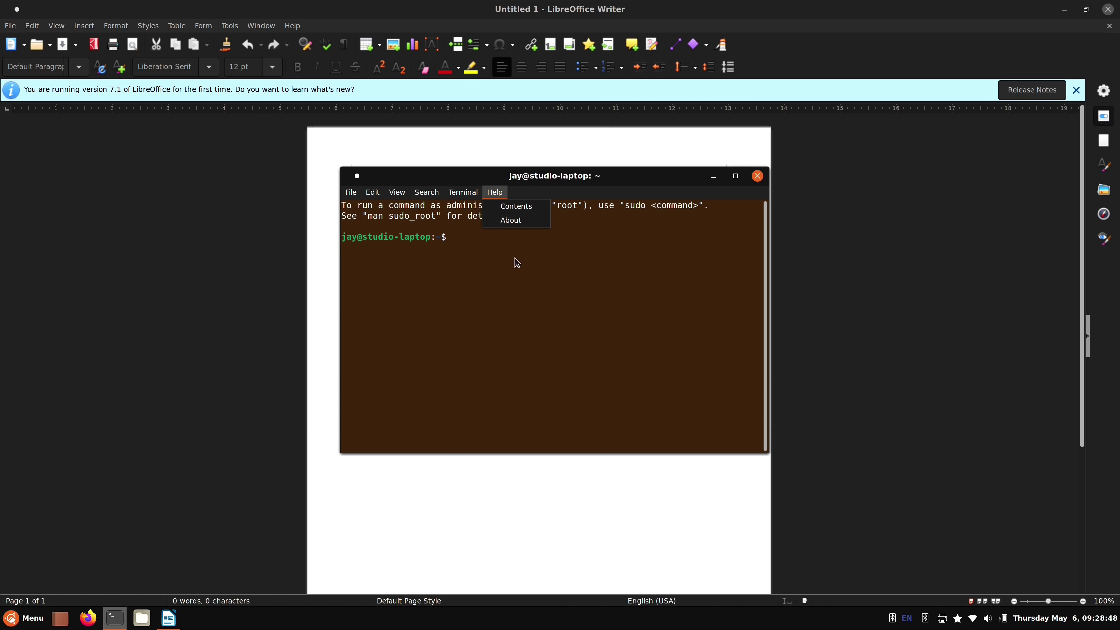
pyautogui.click(513, 222)
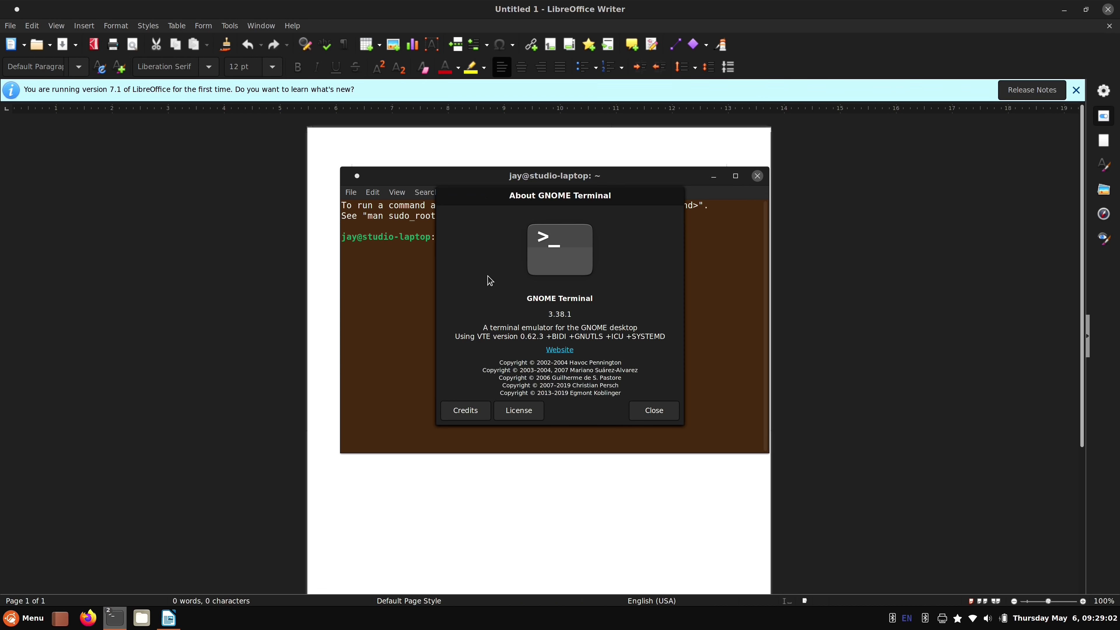
pyautogui.click(648, 415)
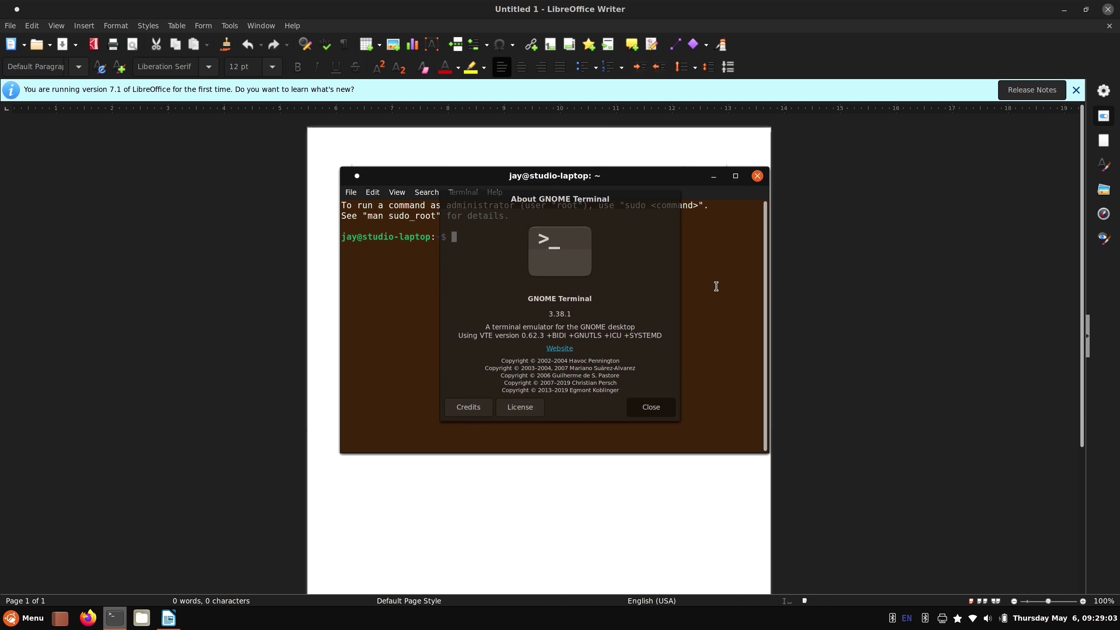
pyautogui.click(757, 177)
pyautogui.click(701, 377)
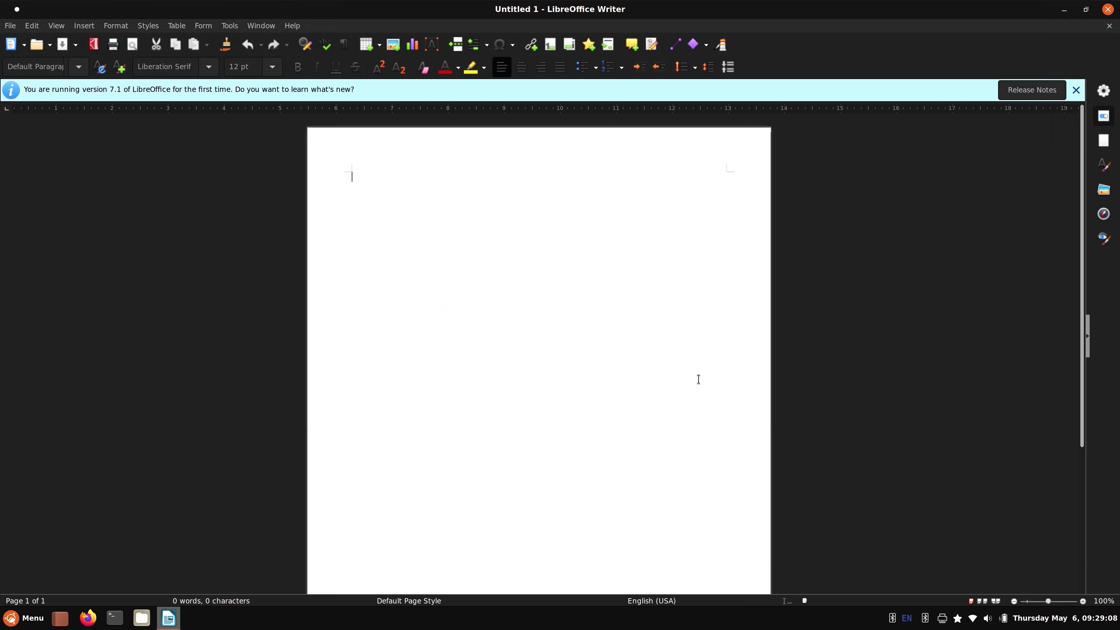
# Close Writer and browse the menu's Office, Internet and Graphics categories, ending on Games.
pyautogui.click(1107, 10)
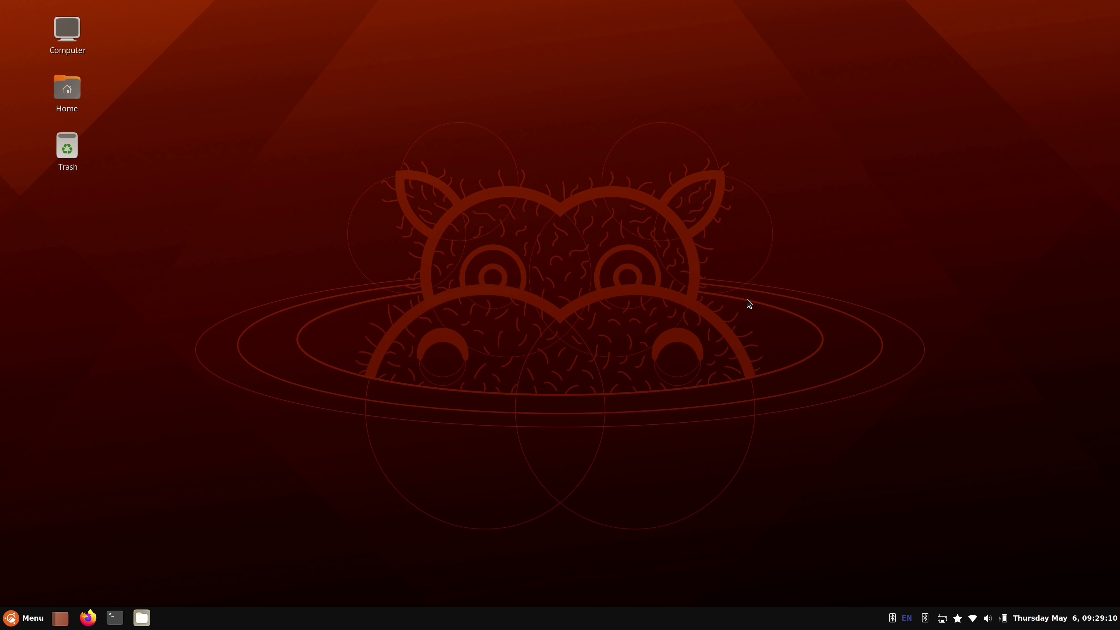
pyautogui.click(13, 622)
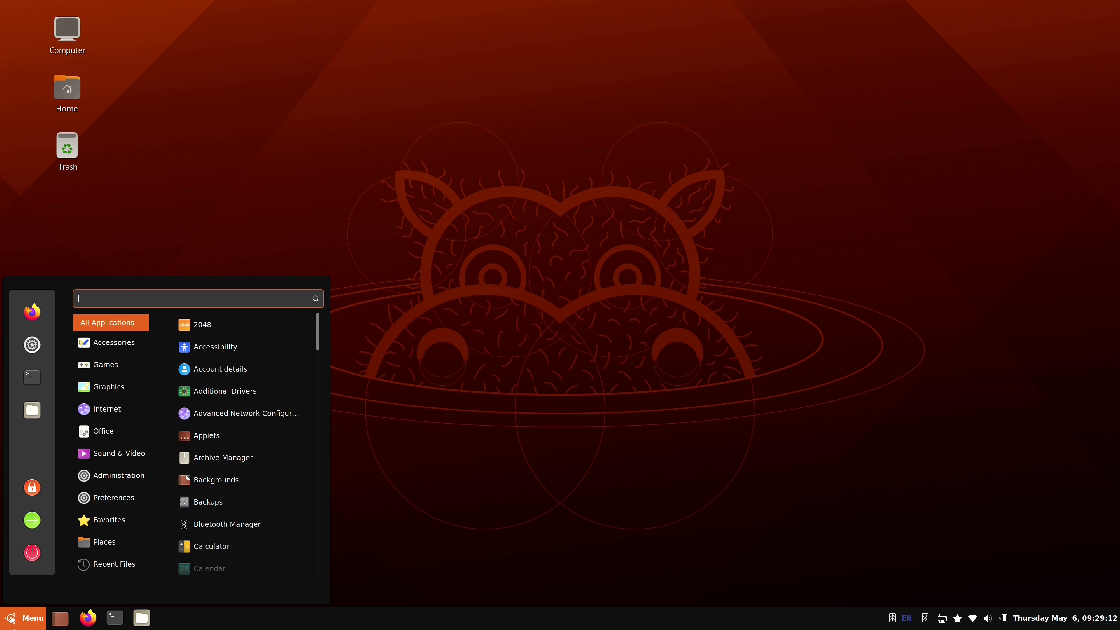
pyautogui.moveTo(124, 436)
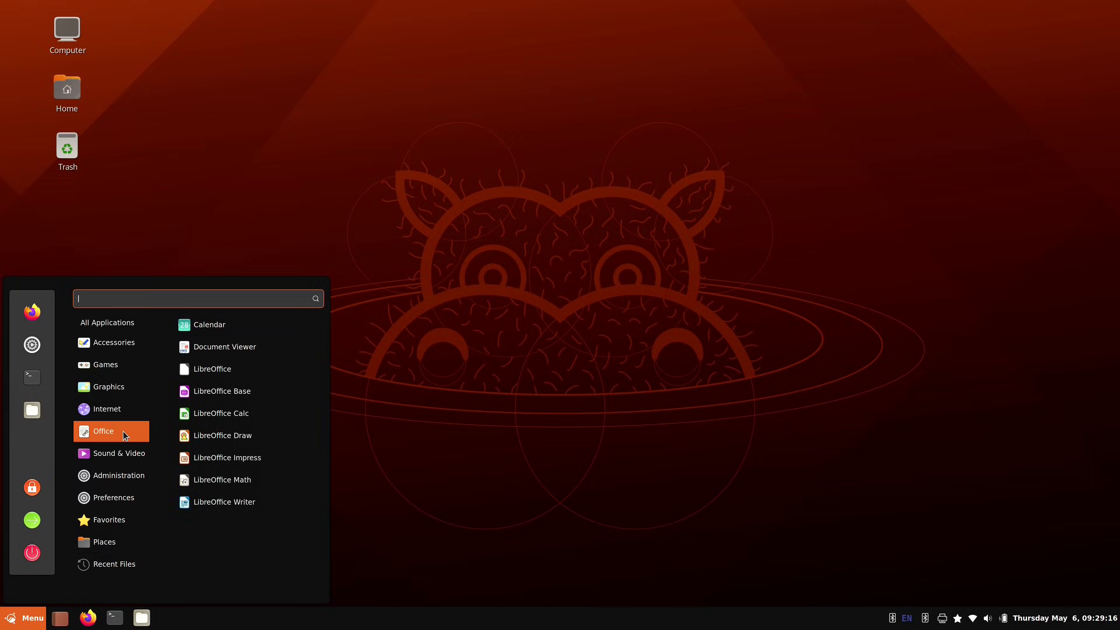
pyautogui.moveTo(122, 410)
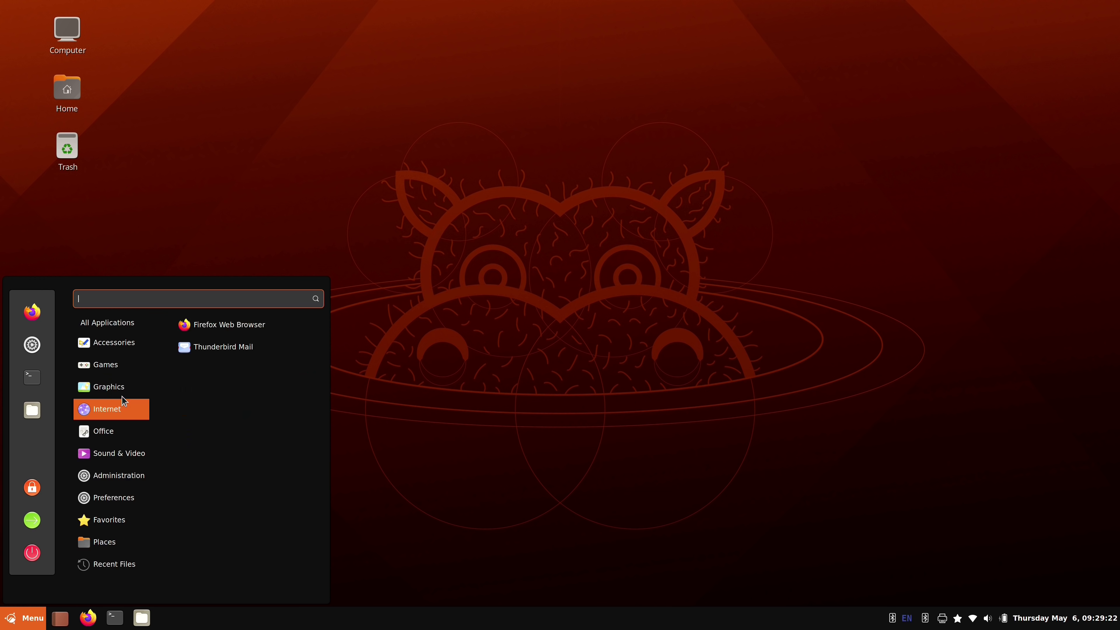
pyautogui.moveTo(122, 387)
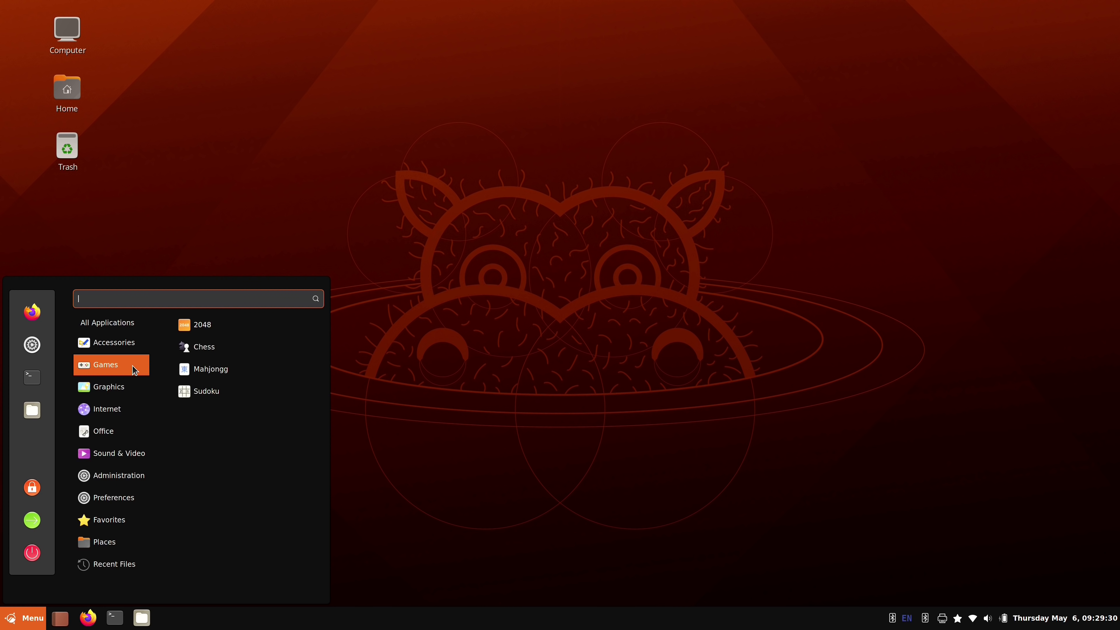
# Start GNOME Chess from the Games category, then close its window.
pyautogui.click(222, 348)
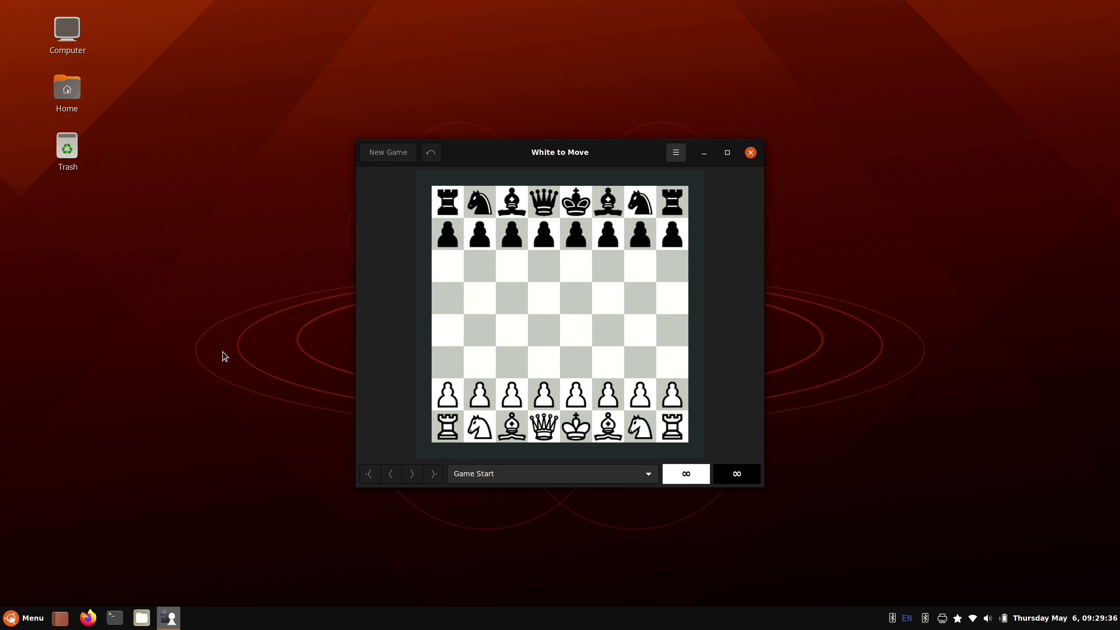
pyautogui.click(750, 153)
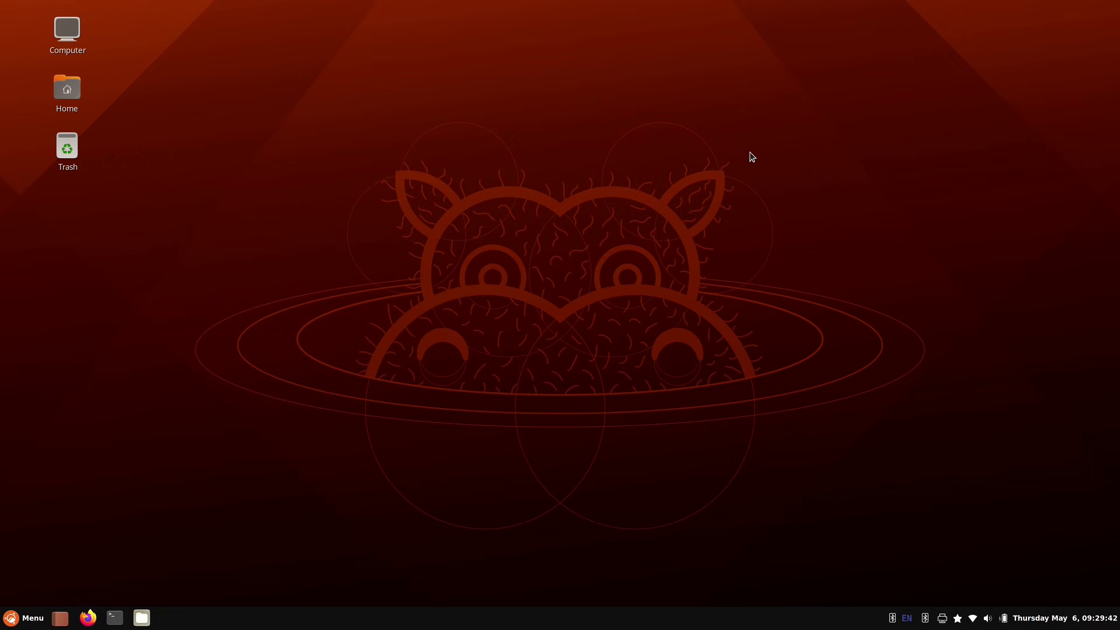
# In the desktop's Customize settings, set icon Direction to Horizontal after briefly trying Vertical.
pyautogui.rightClick(751, 156)
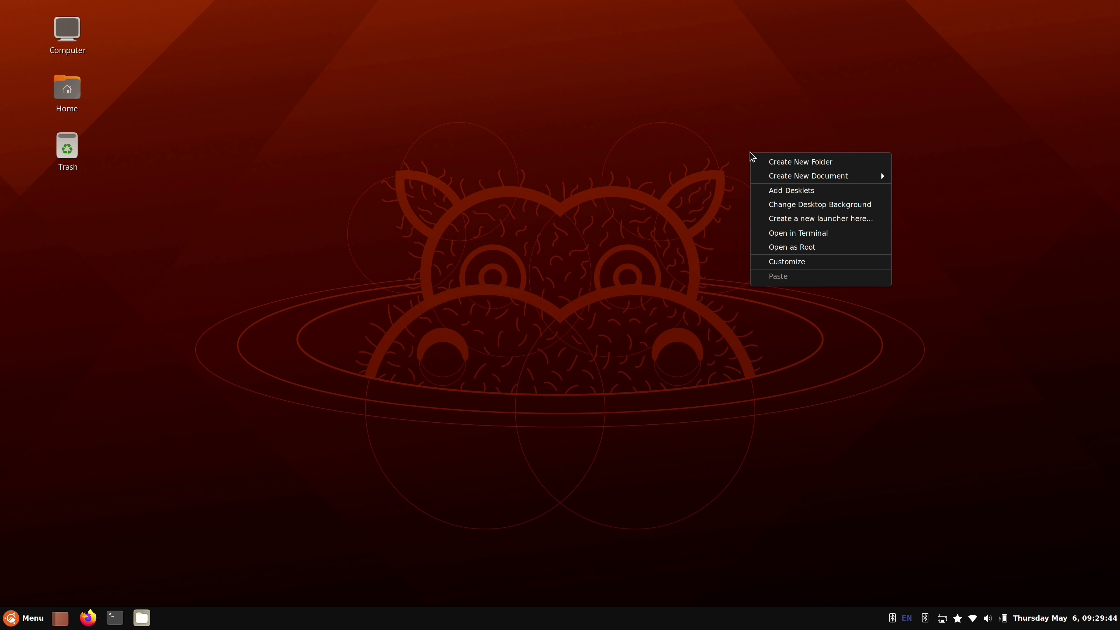
pyautogui.click(794, 263)
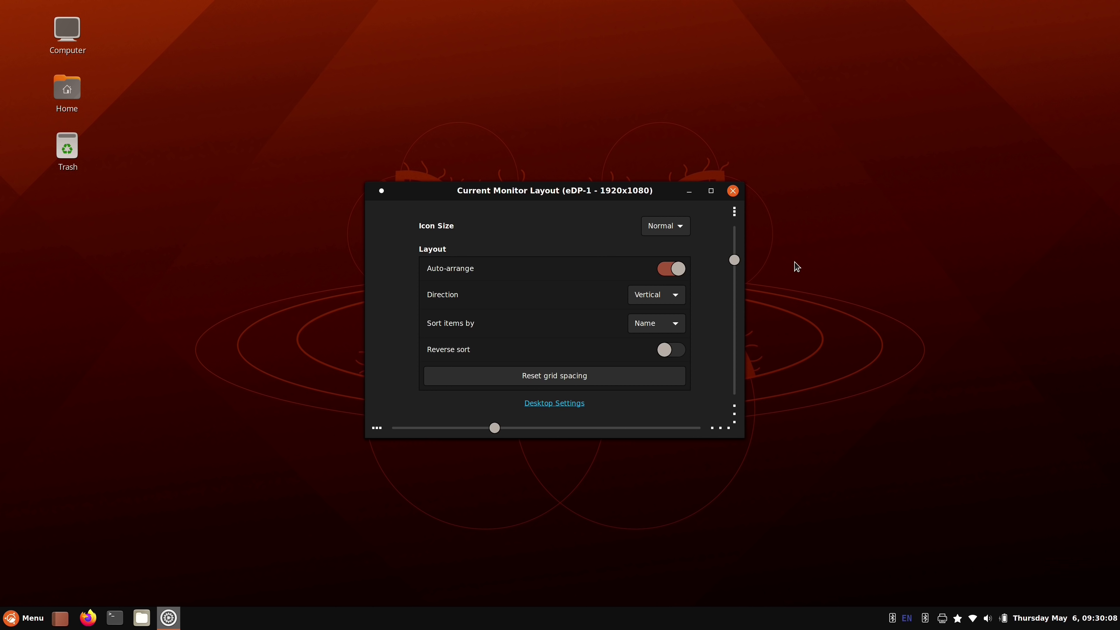
pyautogui.click(668, 294)
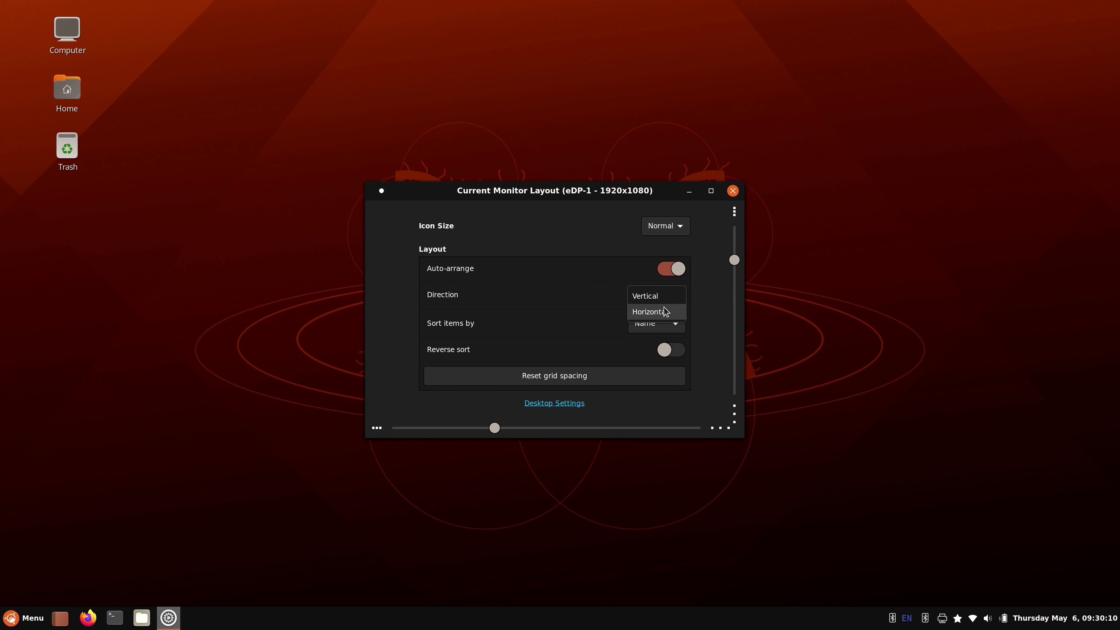
pyautogui.click(665, 311)
pyautogui.click(667, 299)
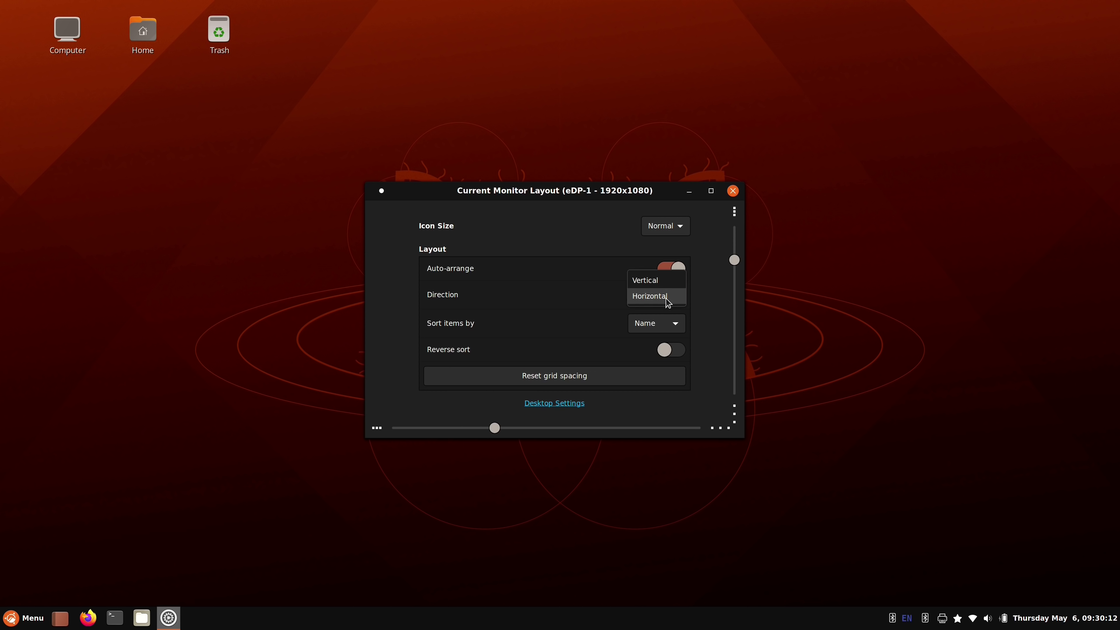
pyautogui.click(669, 282)
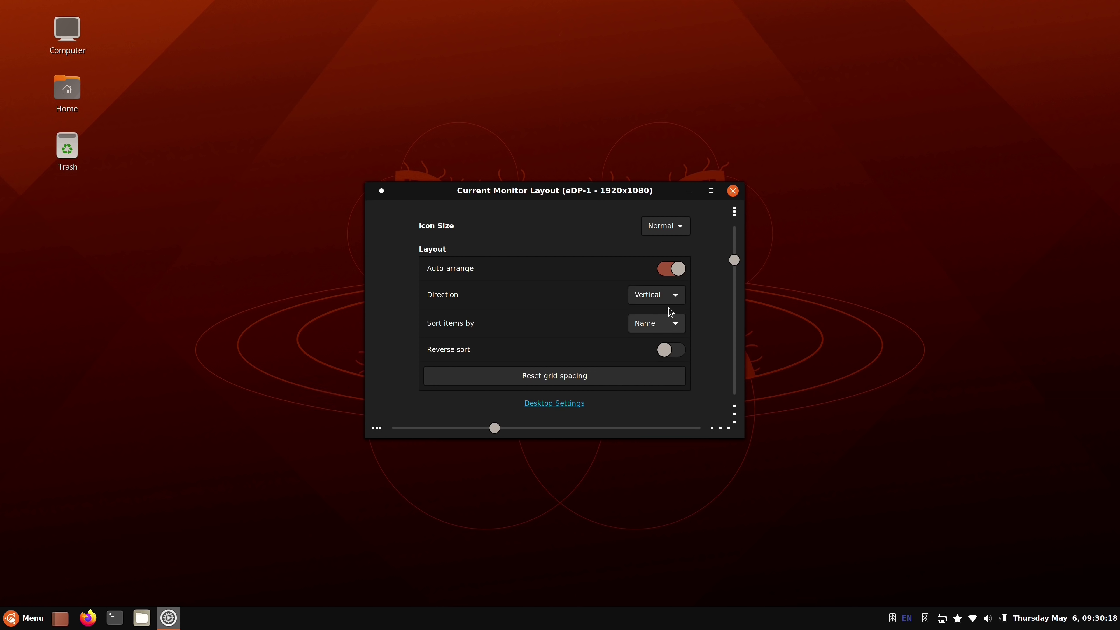
pyautogui.click(670, 295)
pyautogui.click(669, 311)
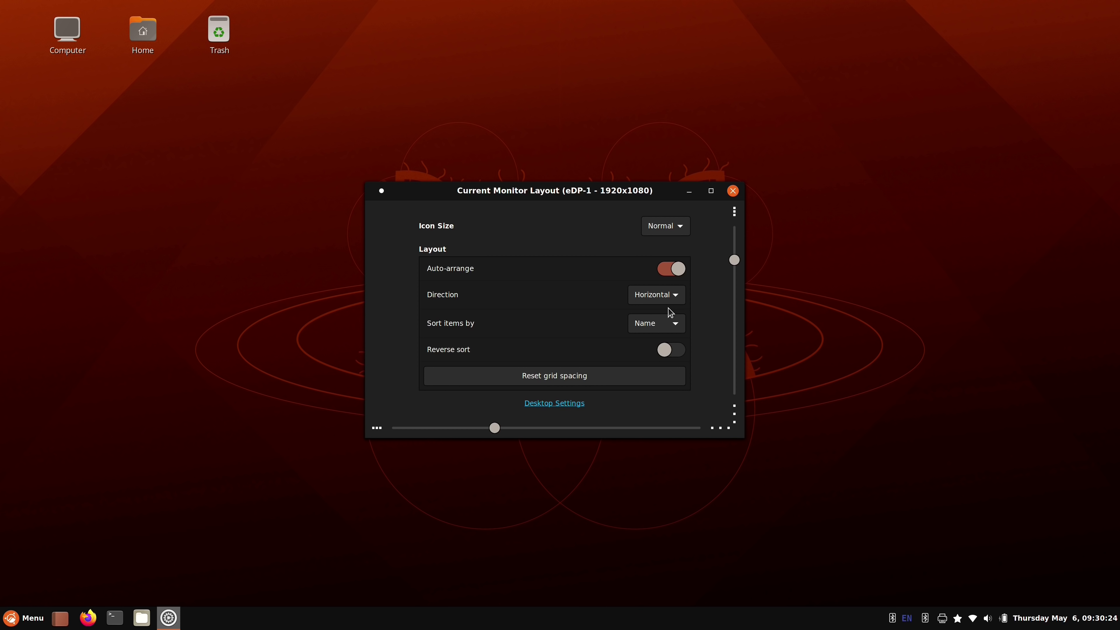
pyautogui.click(732, 191)
pyautogui.click(1, 605)
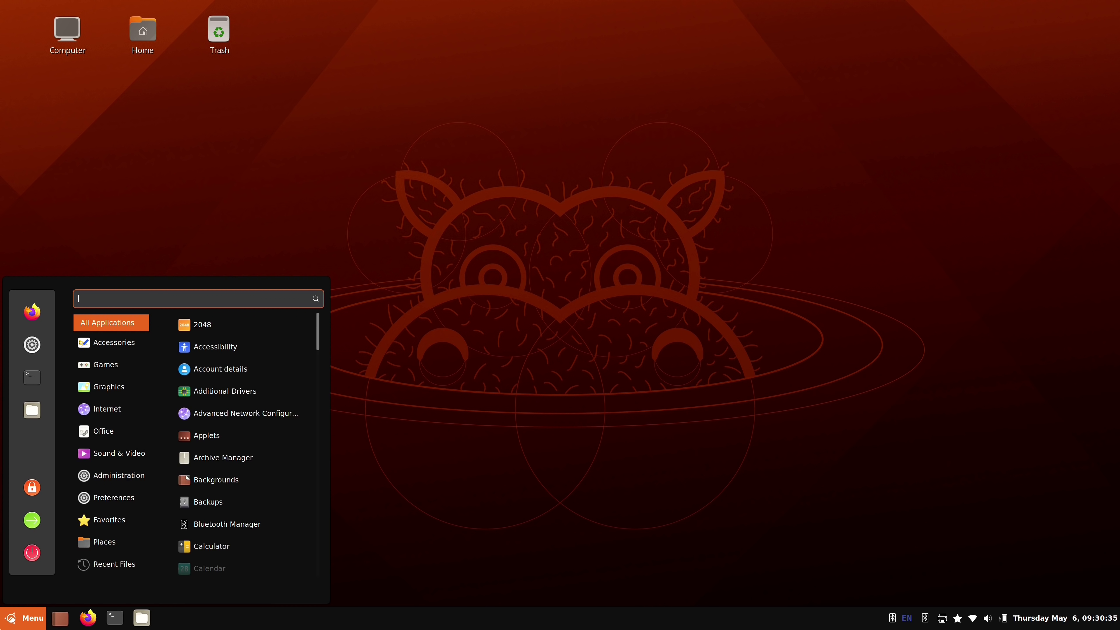
# In System Settings Themes, apply Yaru-Cinnamon-Light window borders and controls.
pyautogui.click(32, 346)
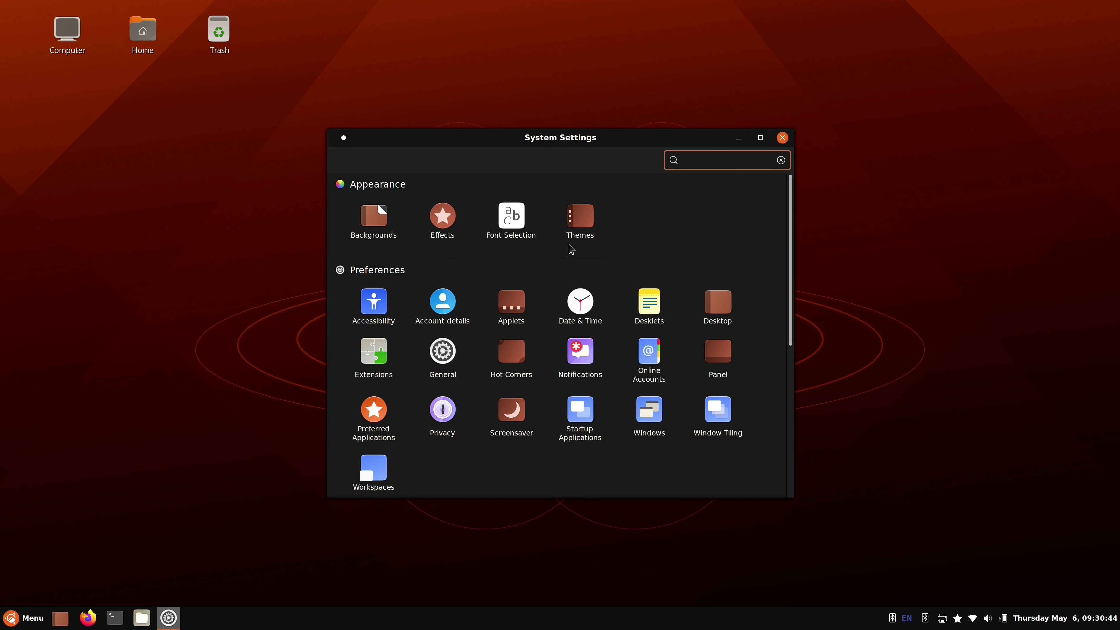
pyautogui.click(584, 221)
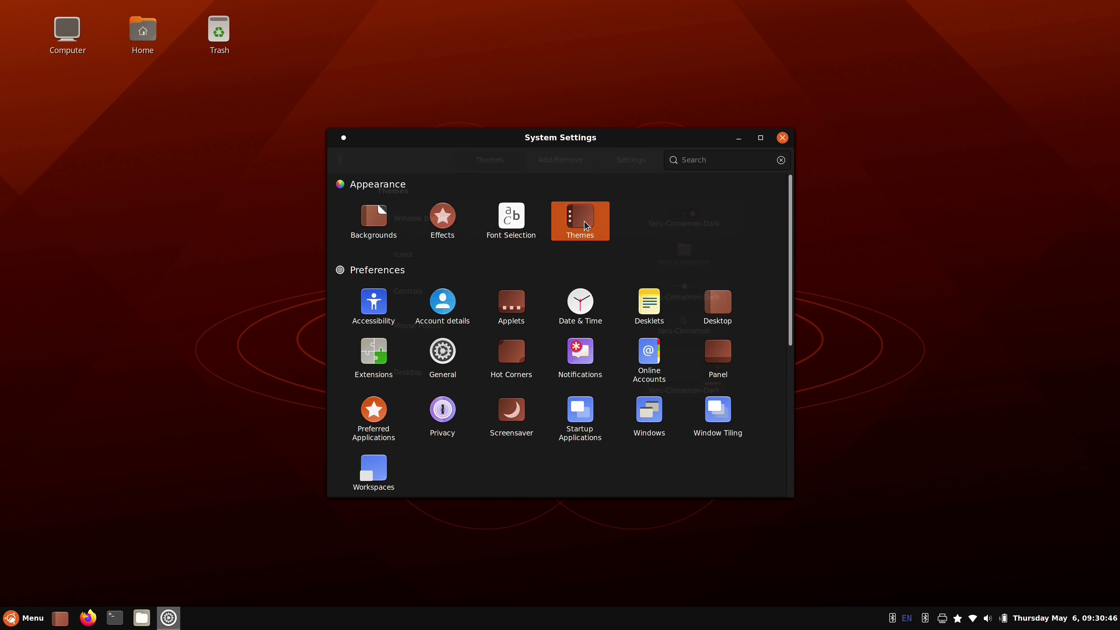
pyautogui.click(719, 216)
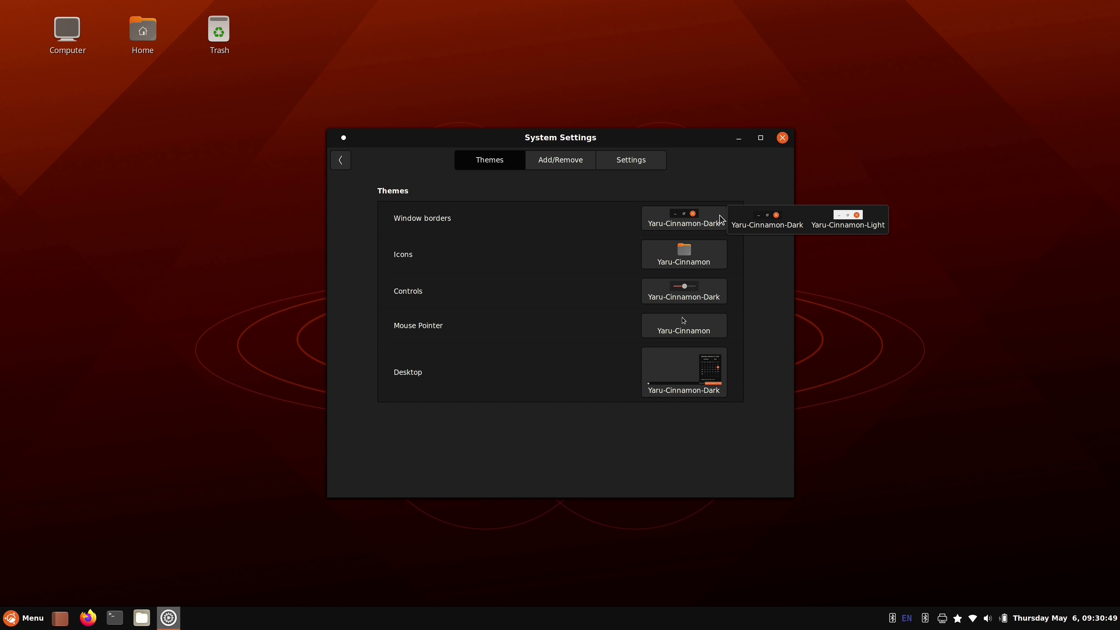
pyautogui.click(833, 223)
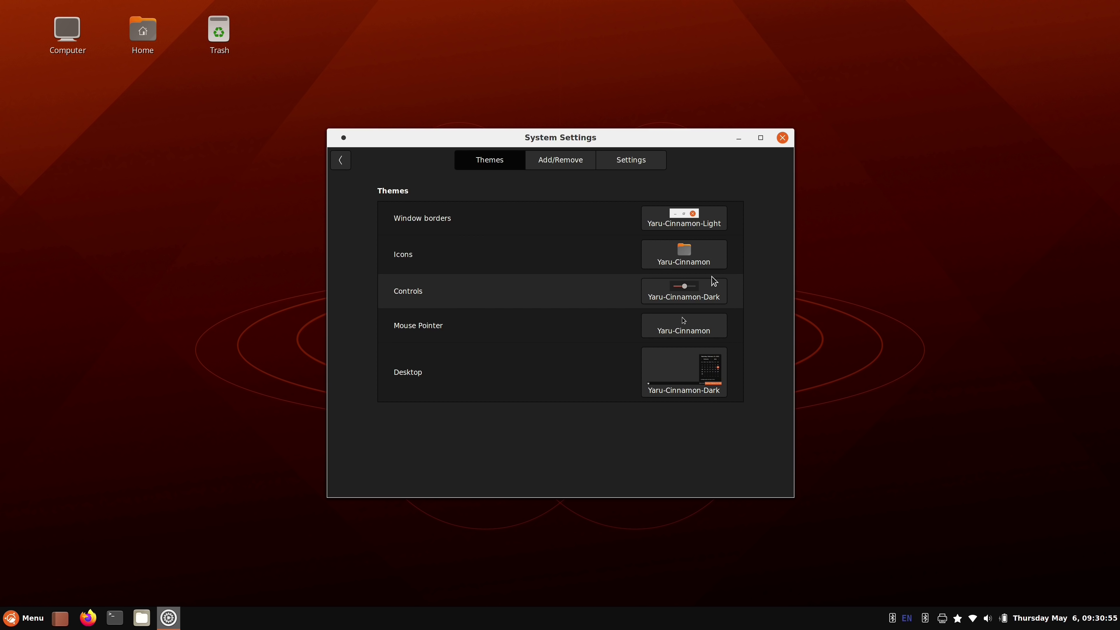
pyautogui.click(714, 290)
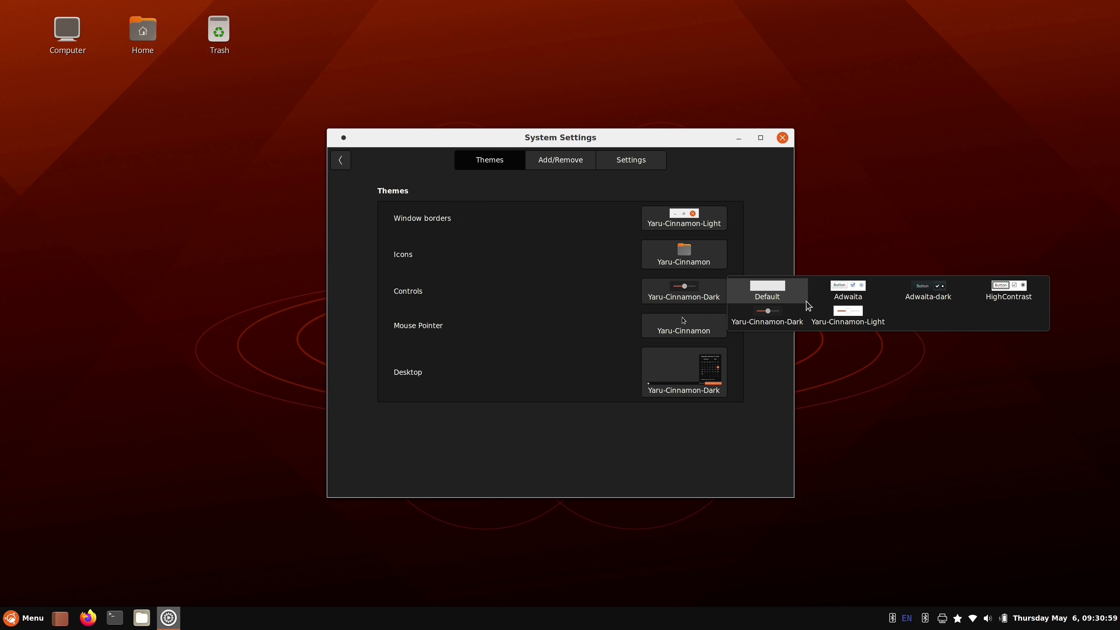
pyautogui.click(845, 318)
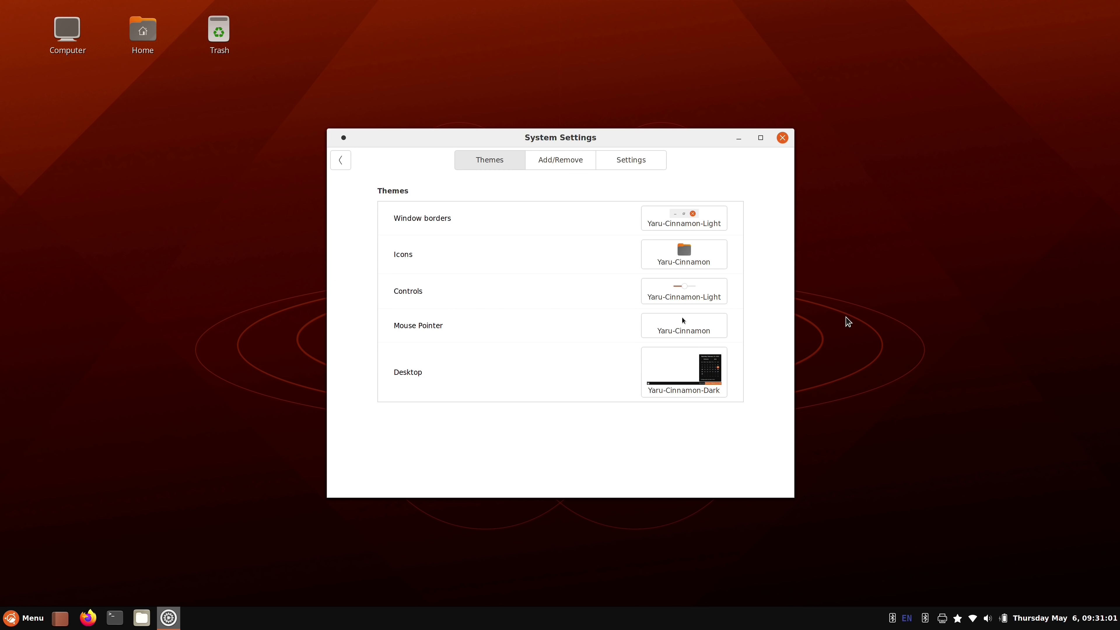
# Try HighContrast controls, revert to Yaru-Cinnamon-Light, and set the icon theme to Papirus-Dark.
pyautogui.click(718, 298)
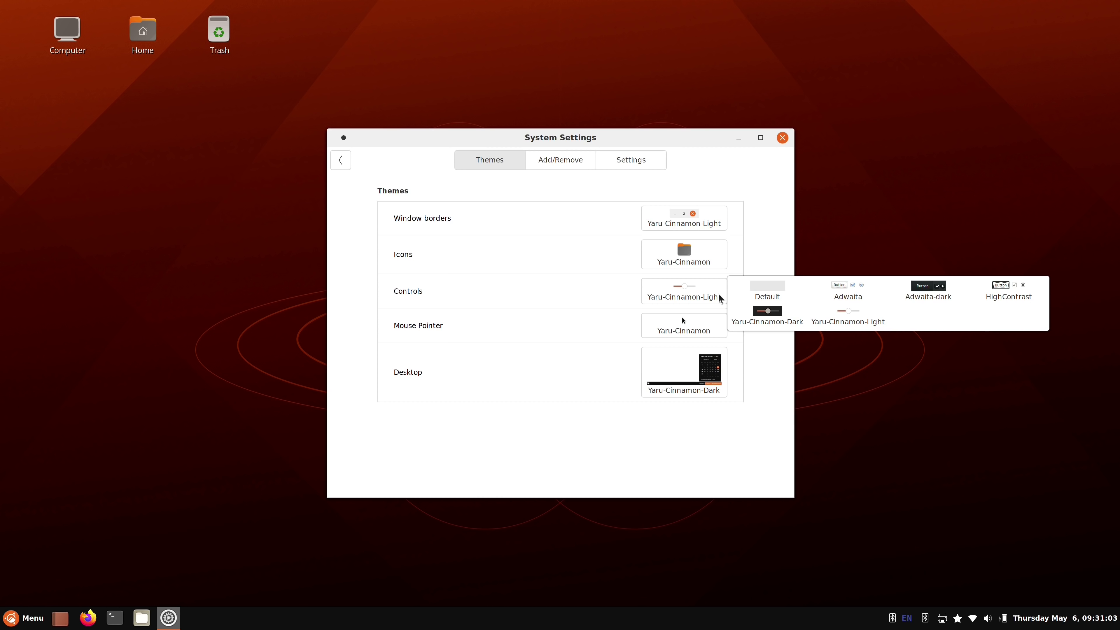
pyautogui.click(993, 298)
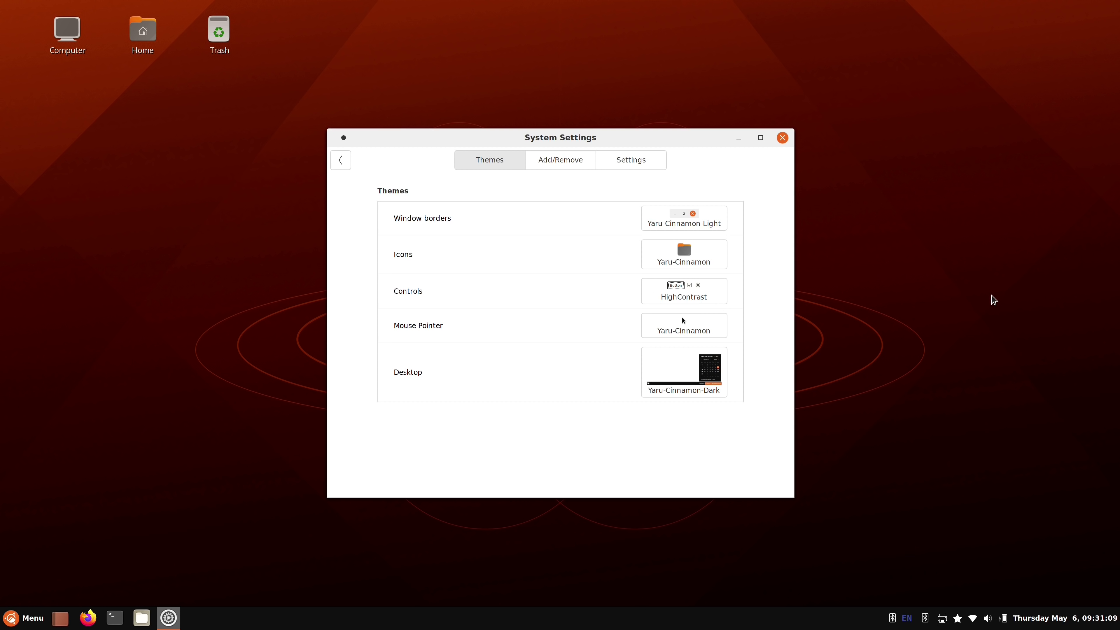
pyautogui.click(715, 298)
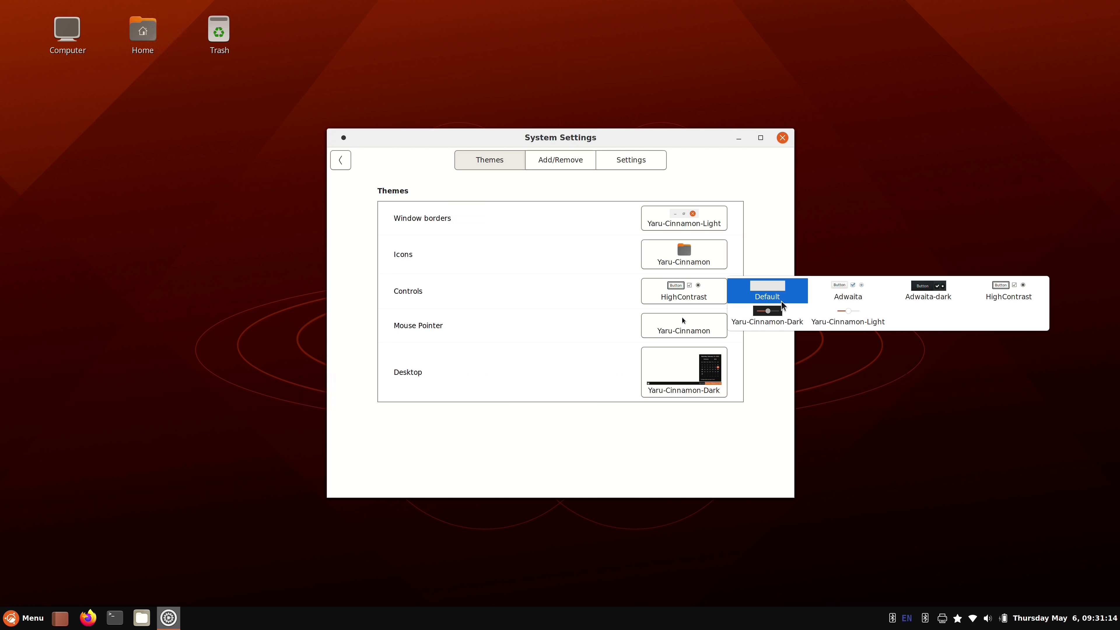
pyautogui.click(847, 314)
pyautogui.click(683, 291)
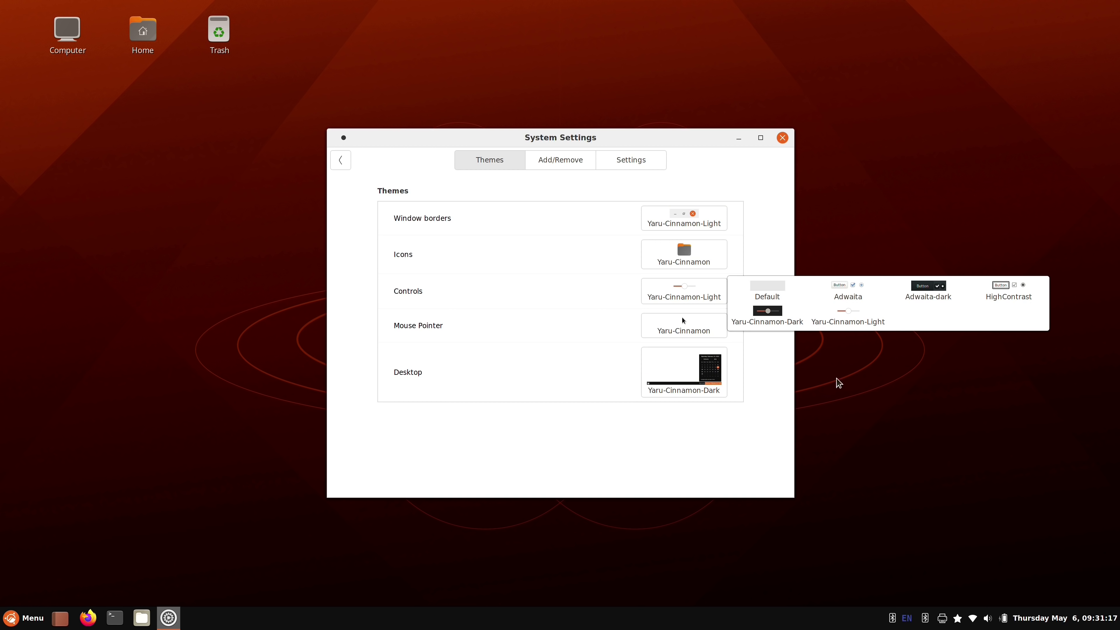
pyautogui.click(770, 434)
pyautogui.click(709, 262)
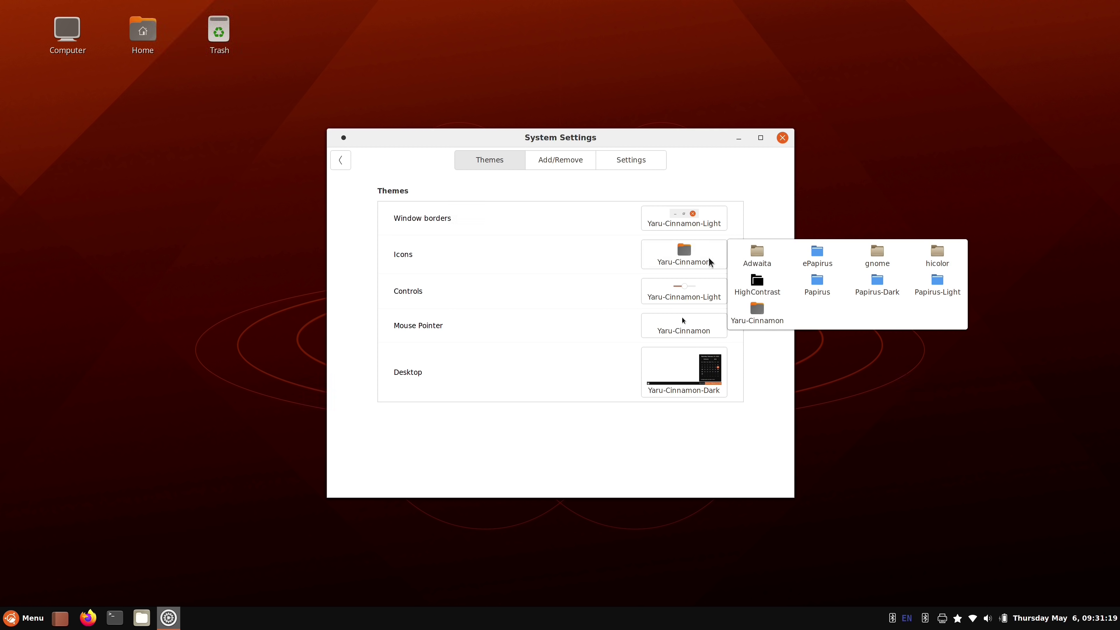
pyautogui.click(863, 285)
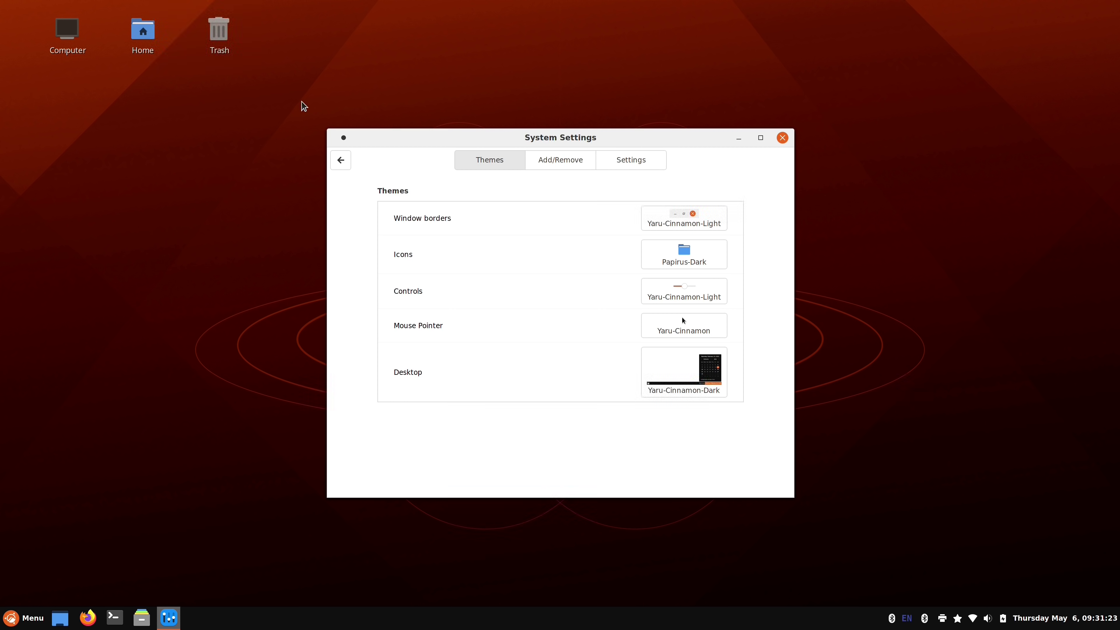
pyautogui.doubleClick(142, 31)
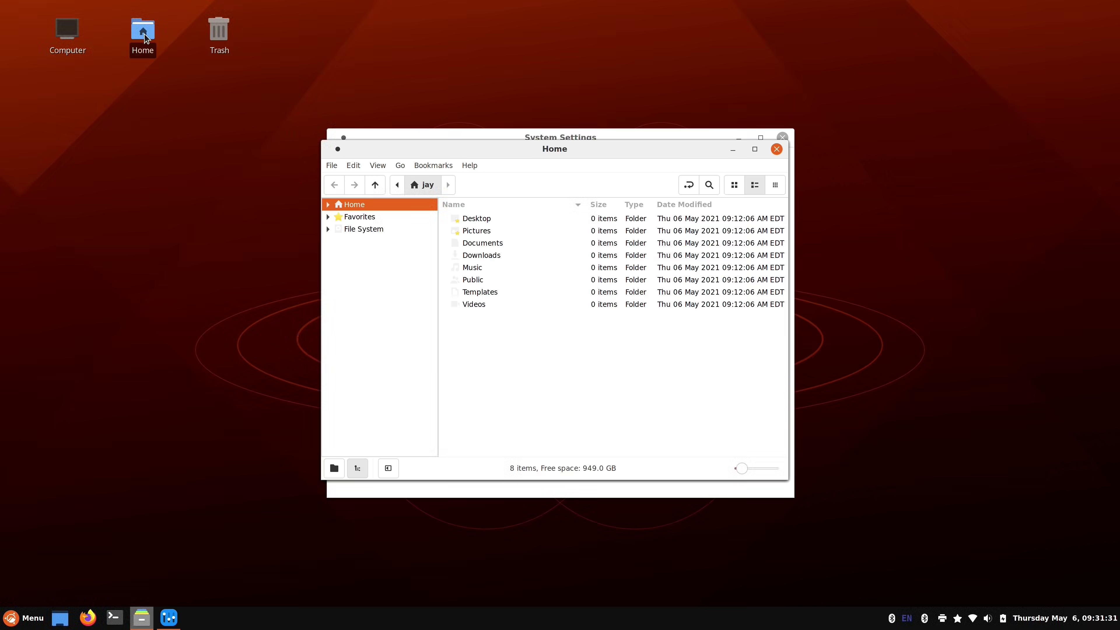
pyautogui.click(735, 185)
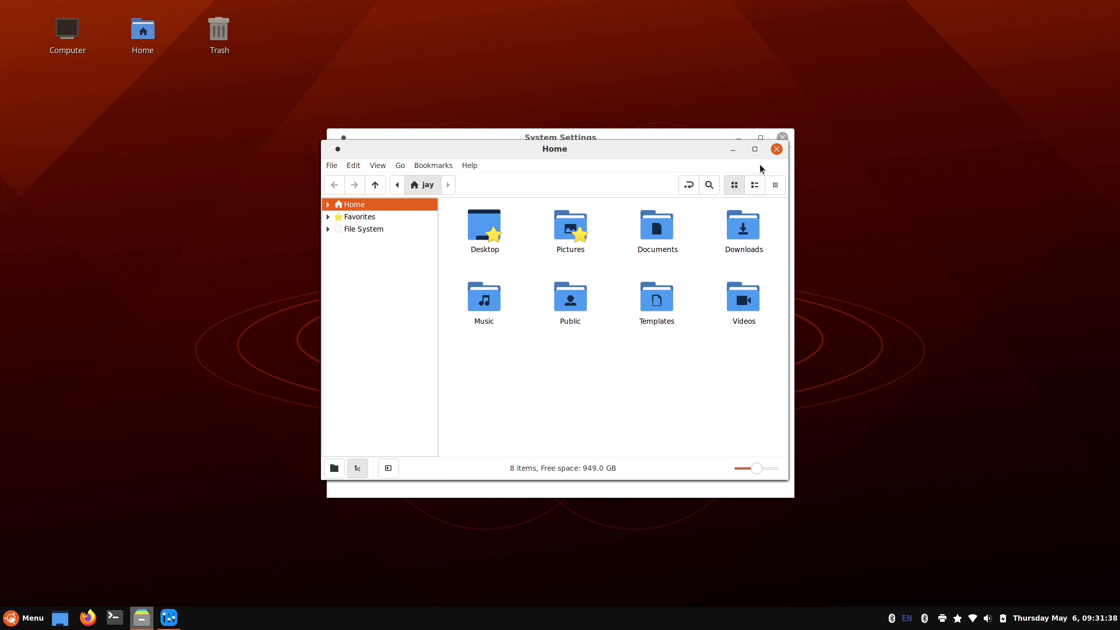
pyautogui.click(776, 149)
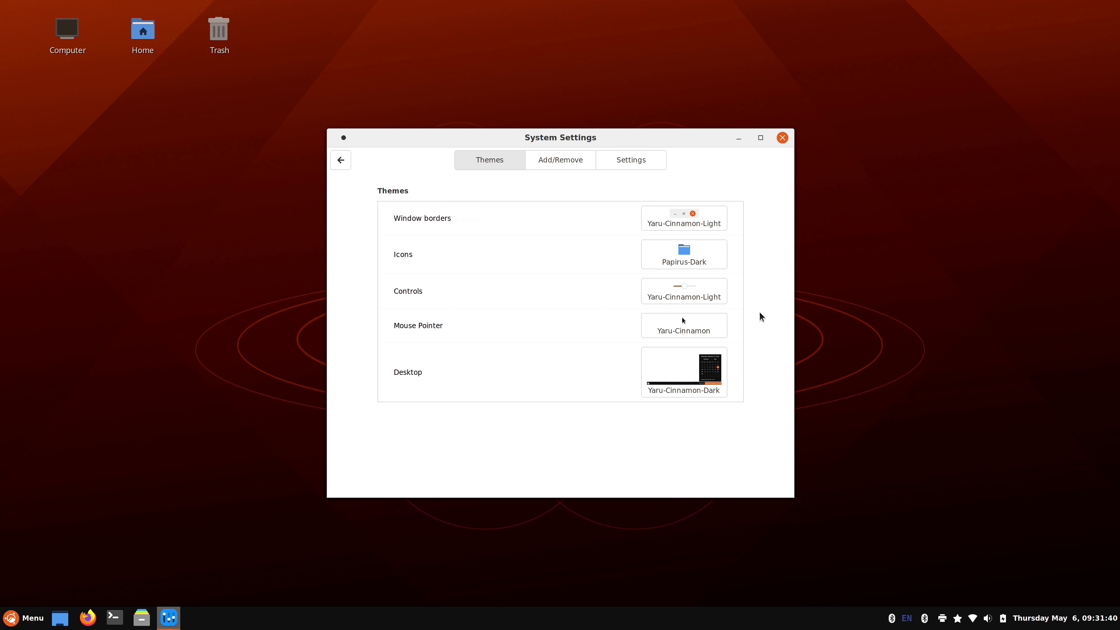
# Switch window borders and controls to Yaru-Cinnamon-Dark and icons back to Yaru-Cinnamon.
pyautogui.click(710, 220)
pyautogui.click(733, 224)
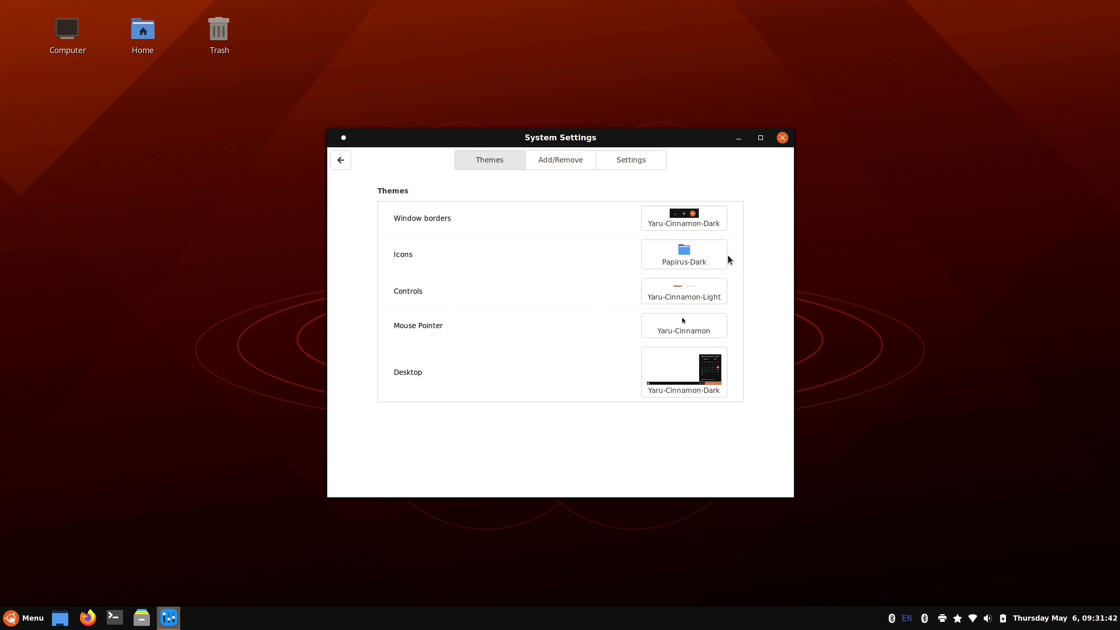
pyautogui.click(709, 258)
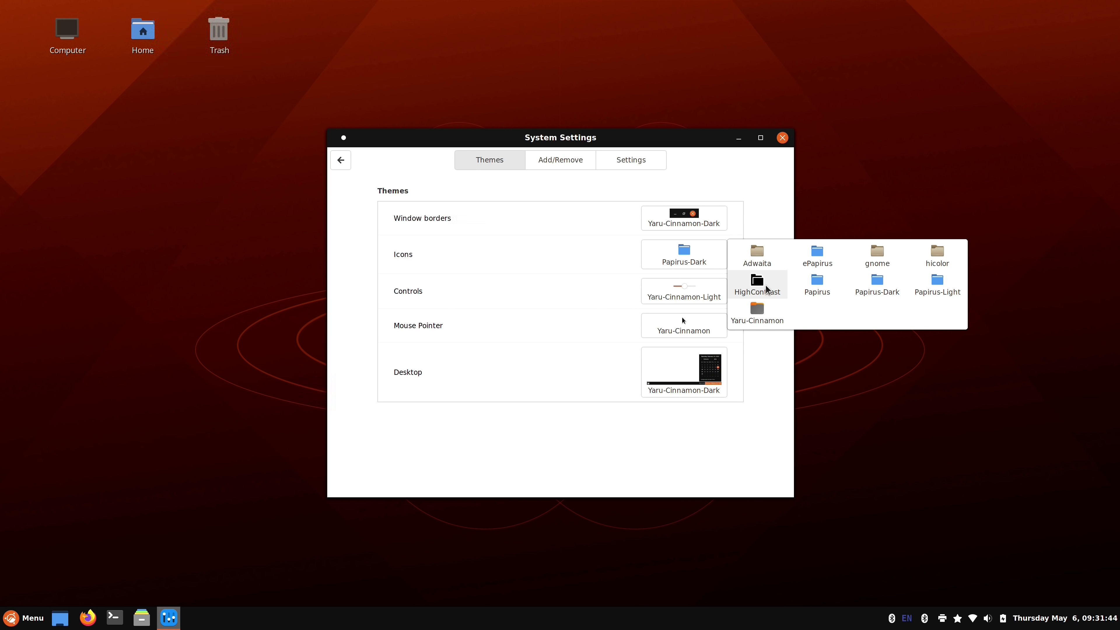
pyautogui.click(757, 311)
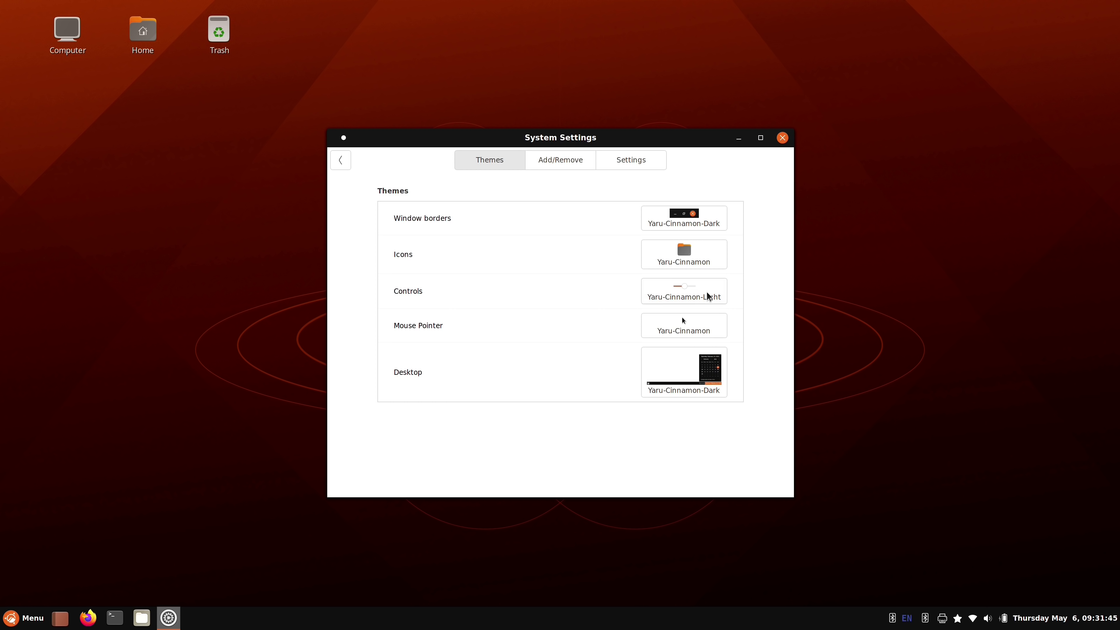
pyautogui.click(711, 293)
pyautogui.click(763, 315)
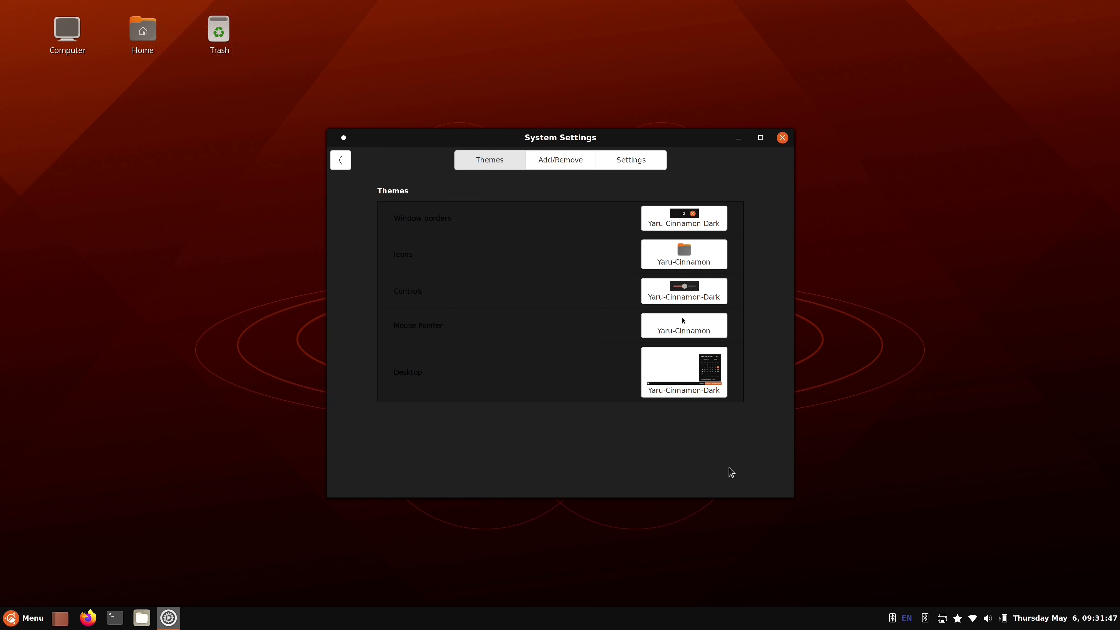
# Refresh the downloadable themes cache, preview the dark theme in Home, then close both windows.
pyautogui.click(580, 168)
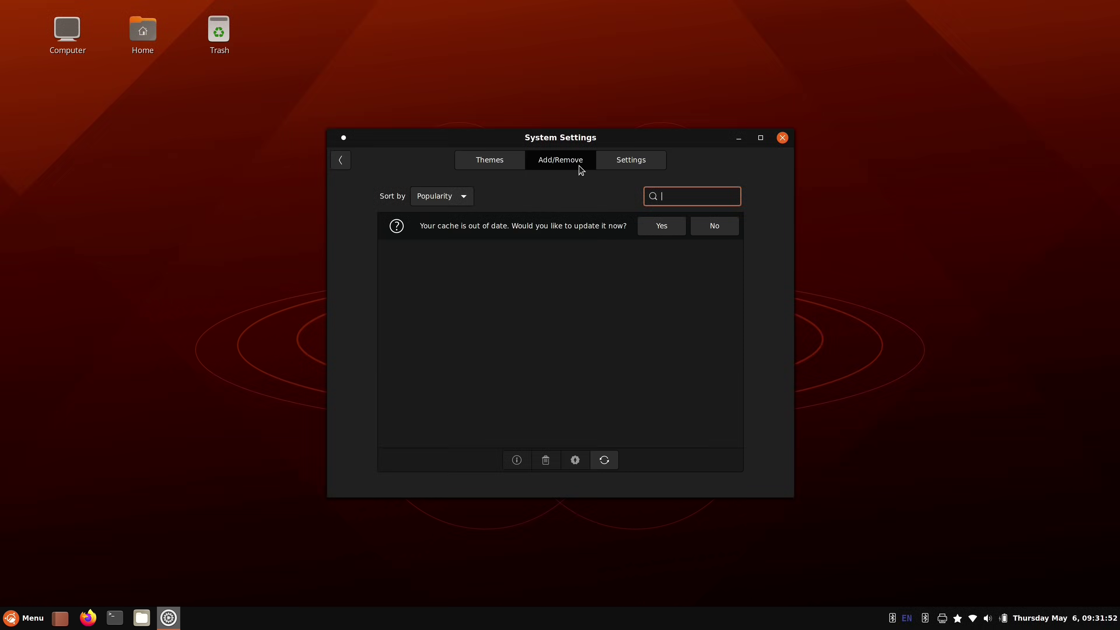
pyautogui.click(665, 226)
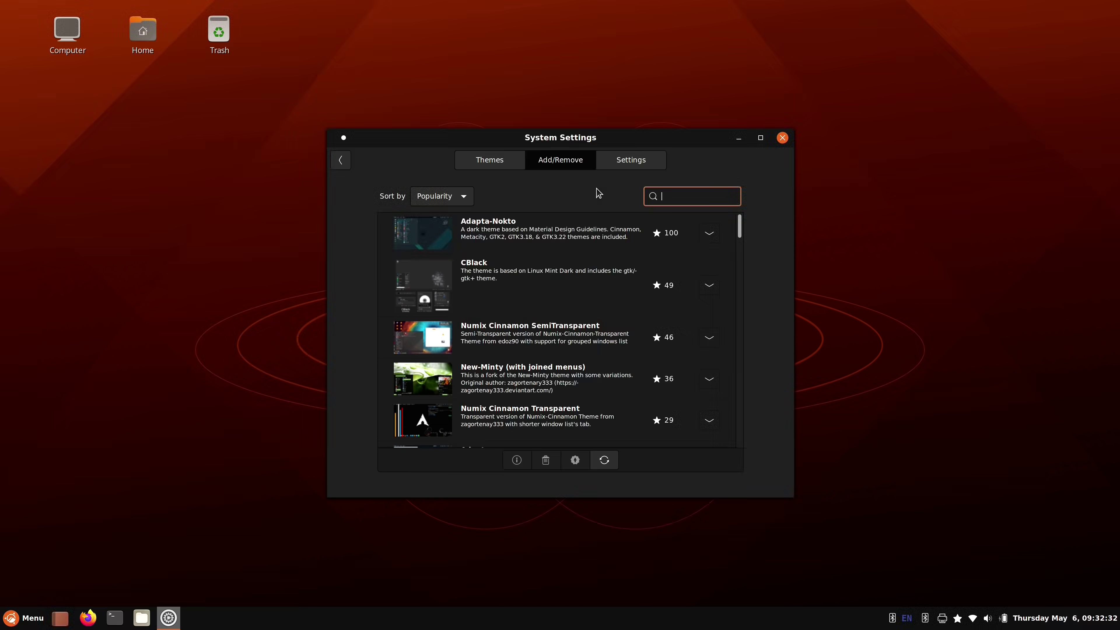
pyautogui.doubleClick(153, 42)
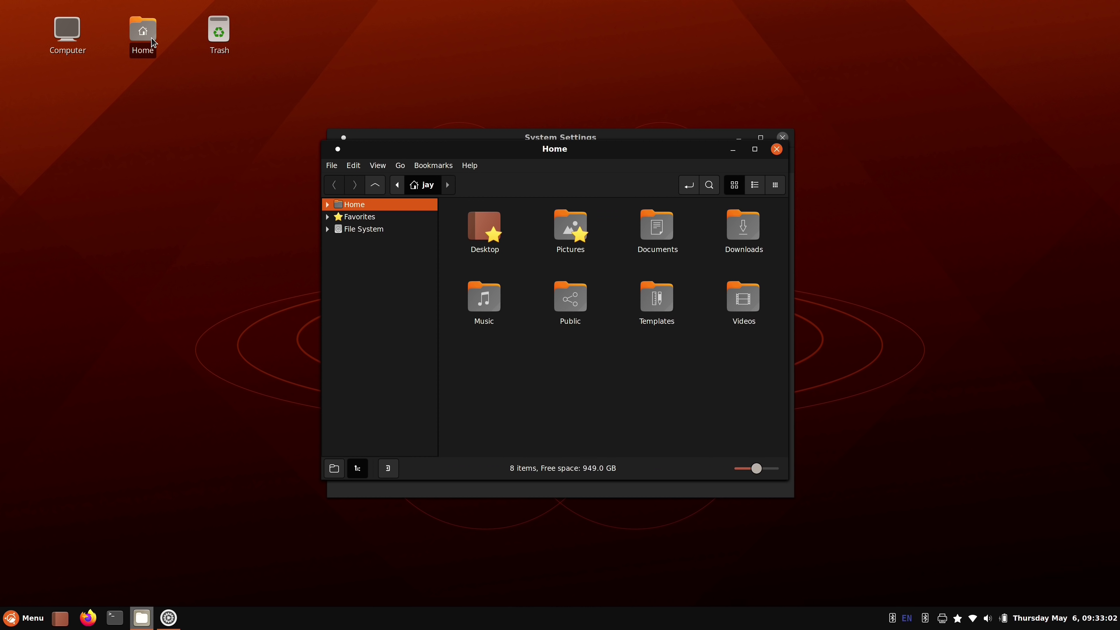
pyautogui.click(776, 149)
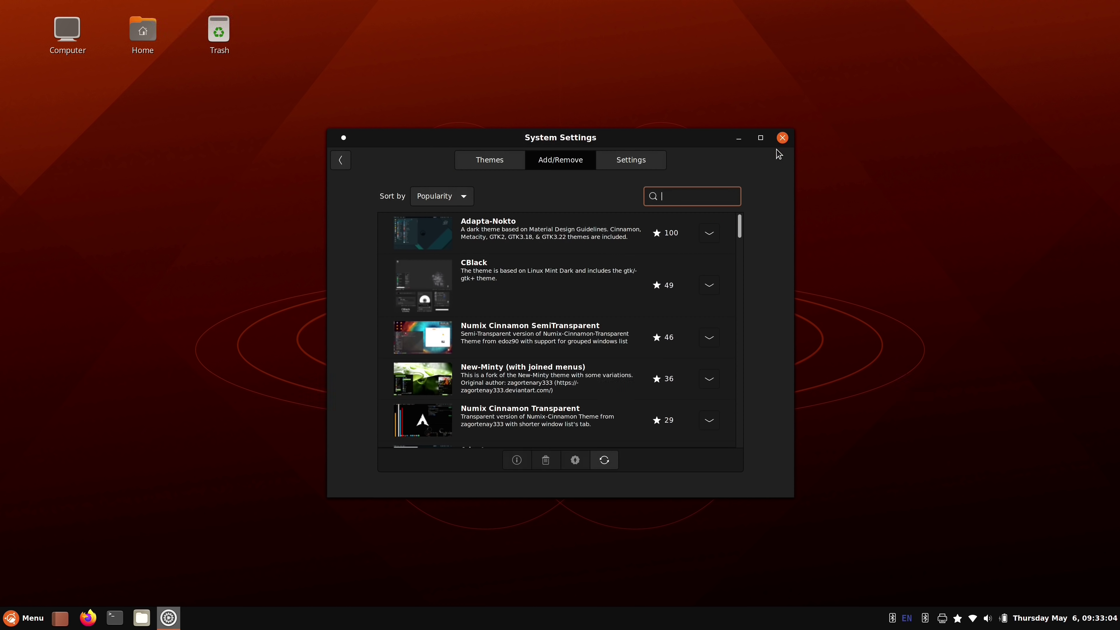
pyautogui.click(782, 139)
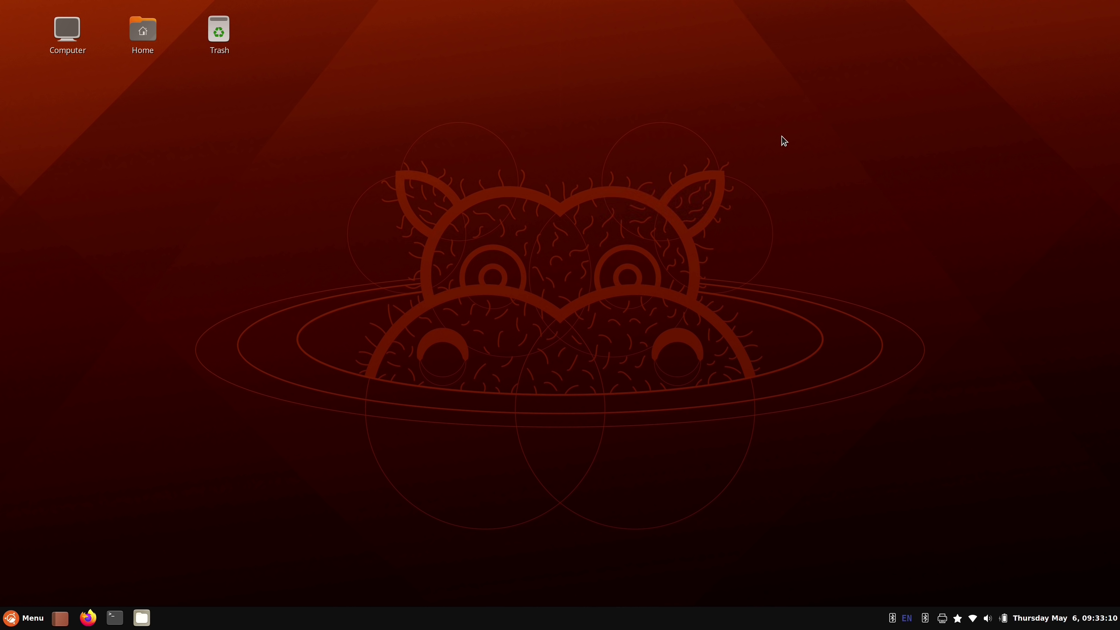
# Switch the GTX 1050 Ti to the tested proprietary nvidia-driver-460 and authorise it with the password.
pyautogui.click(24, 623)
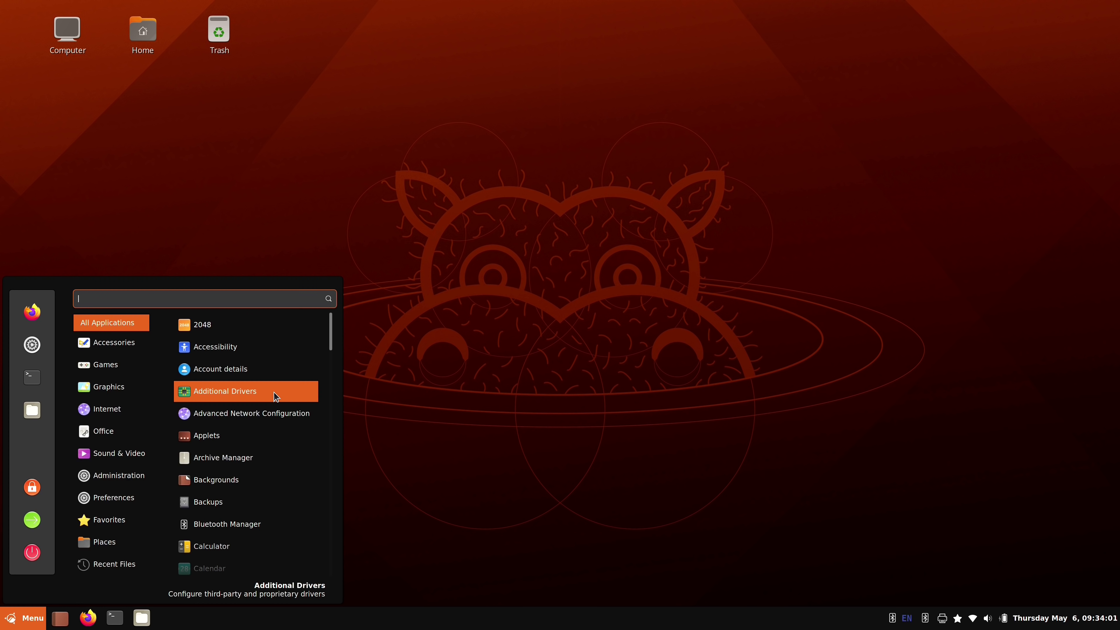
pyautogui.click(275, 396)
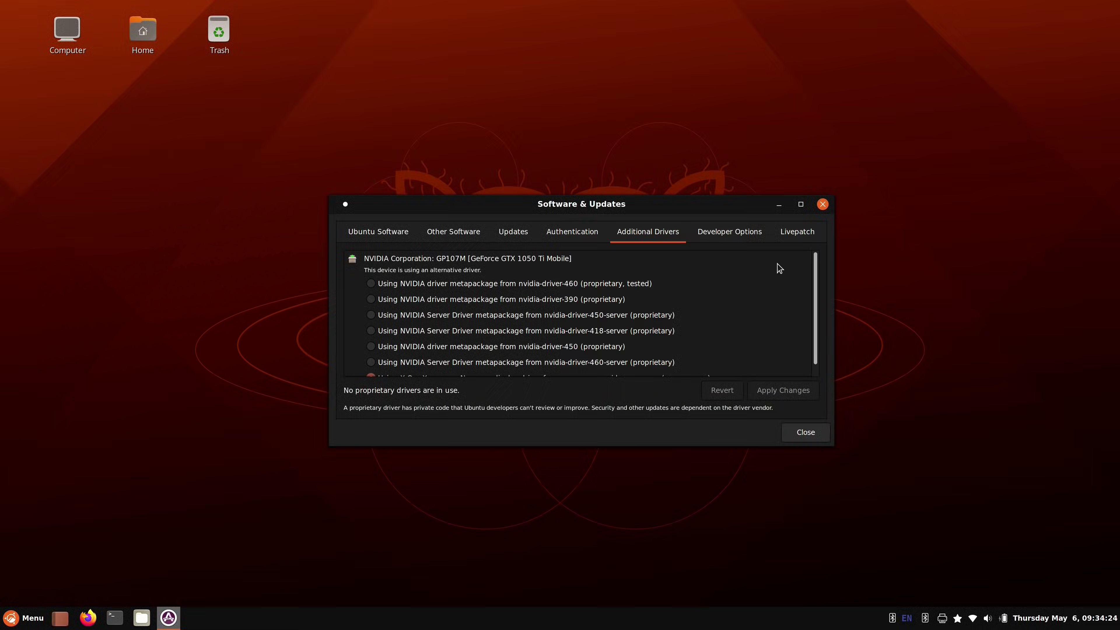
pyautogui.click(371, 284)
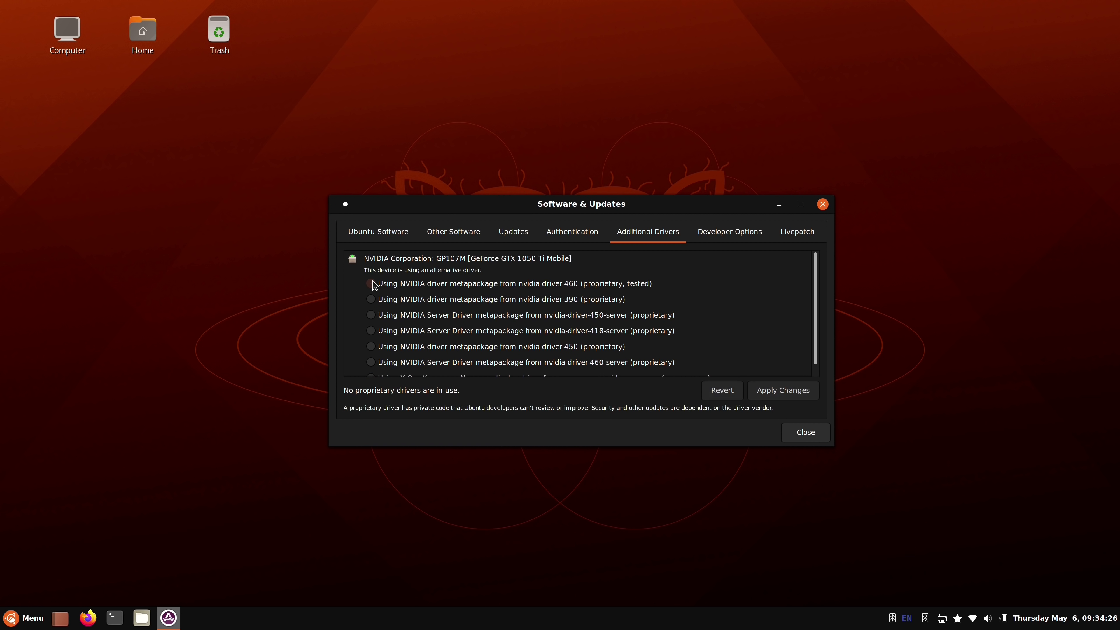
pyautogui.click(771, 389)
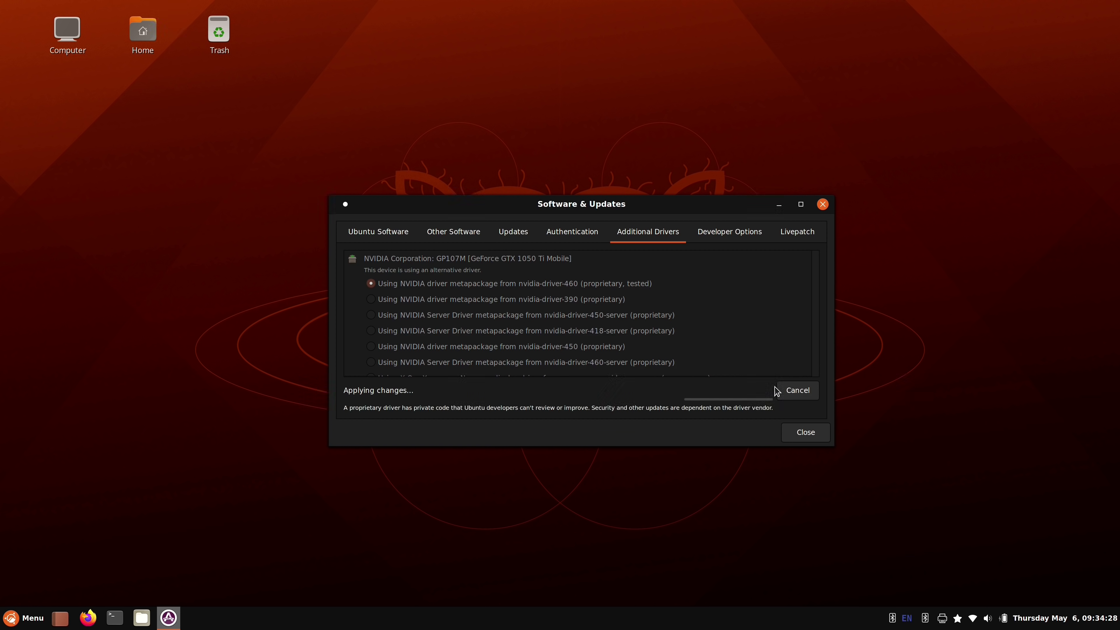
pyautogui.write('•••••••••••')
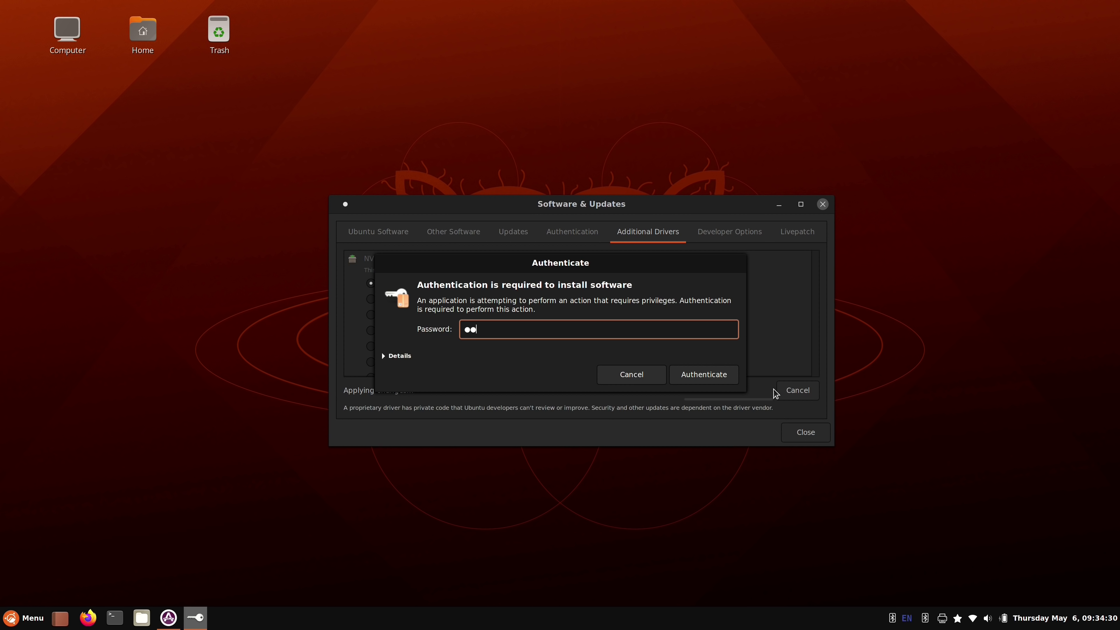
pyautogui.press('Return')
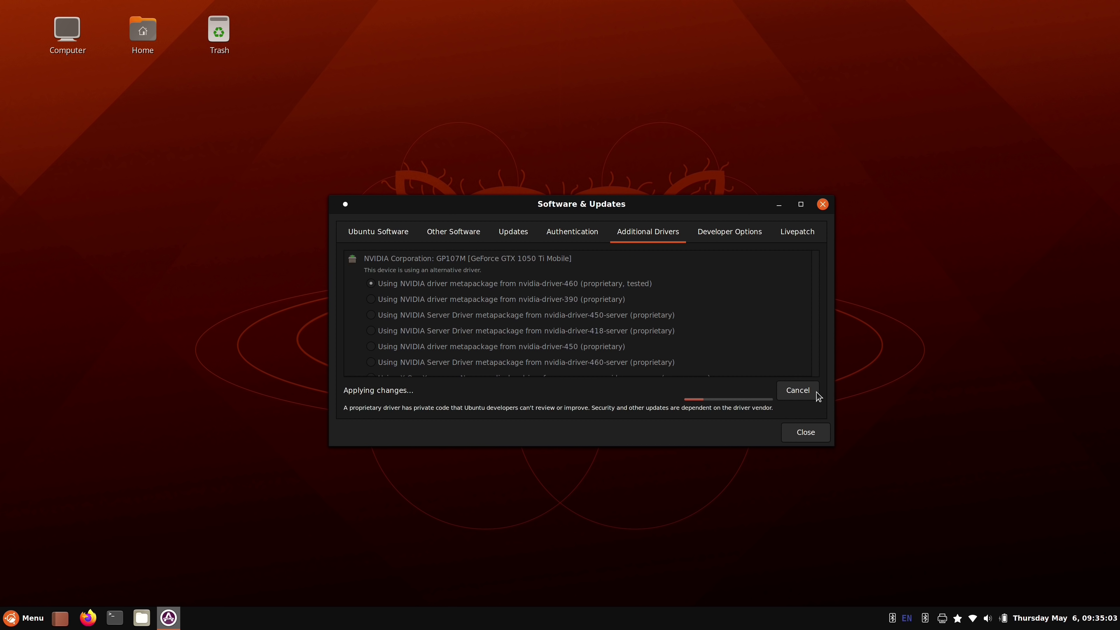
# Minimize the driver window, launch Software from Administration, and dismiss its Welcome dialog.
pyautogui.click(778, 204)
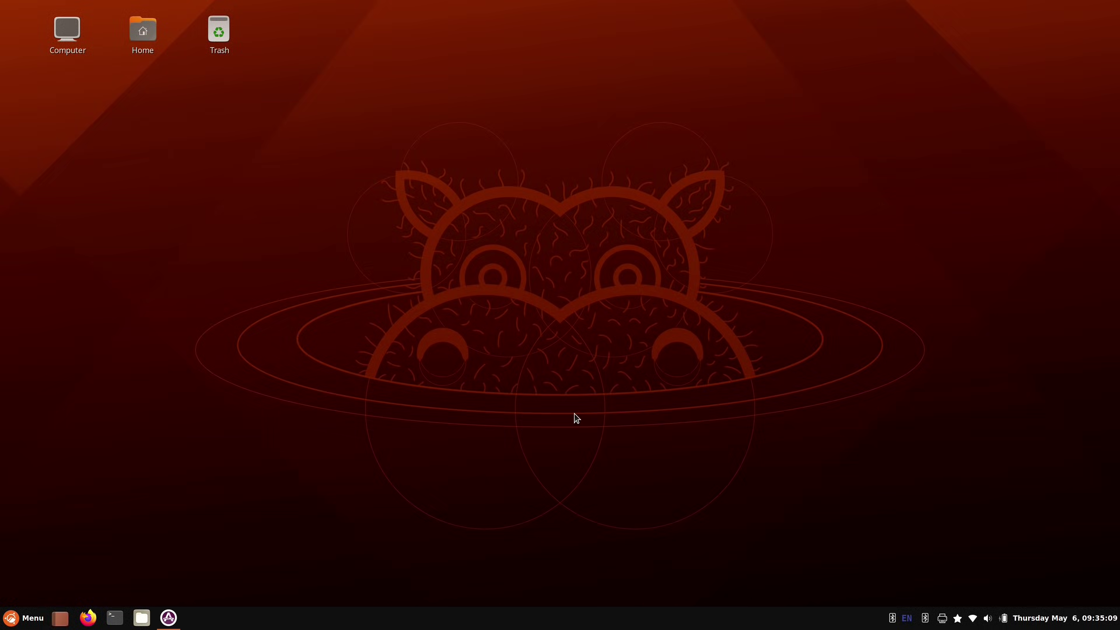
pyautogui.click(24, 618)
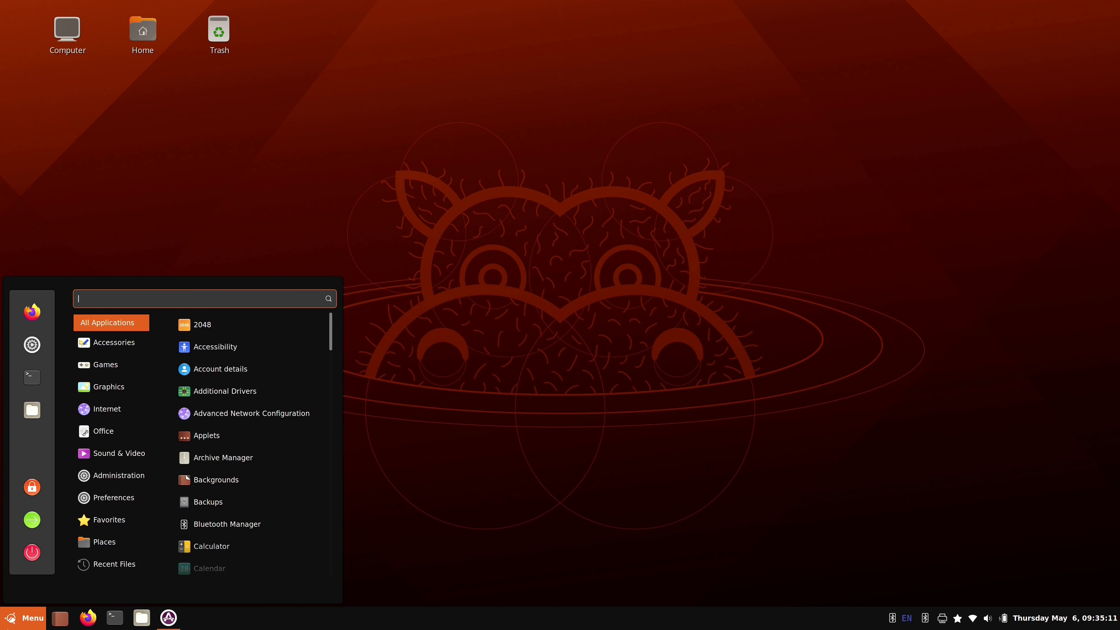
pyautogui.moveTo(132, 474)
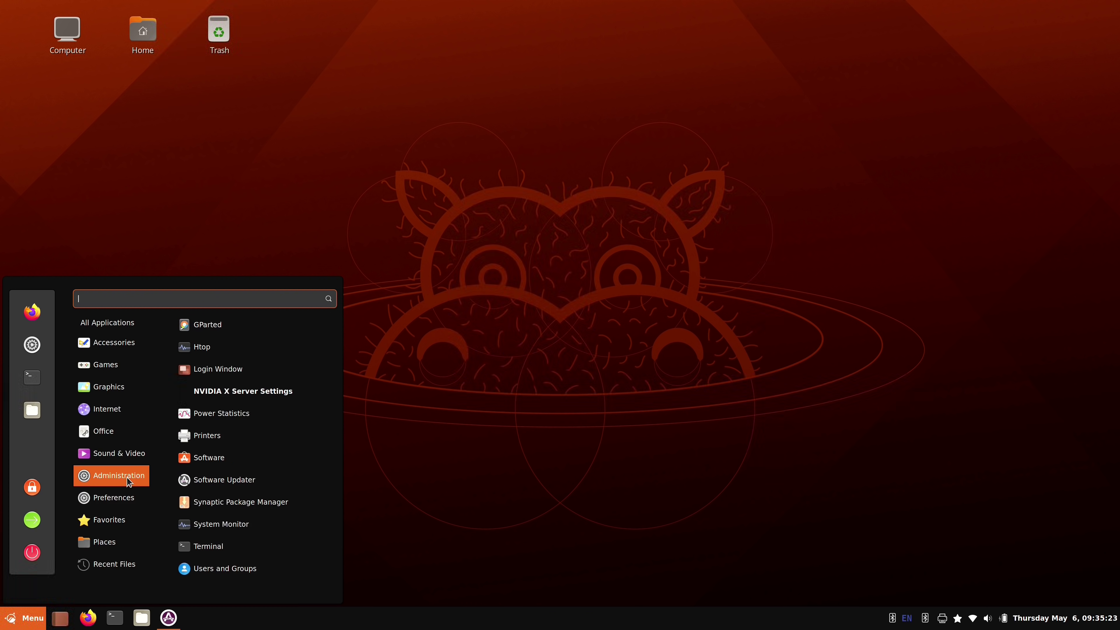
pyautogui.click(232, 467)
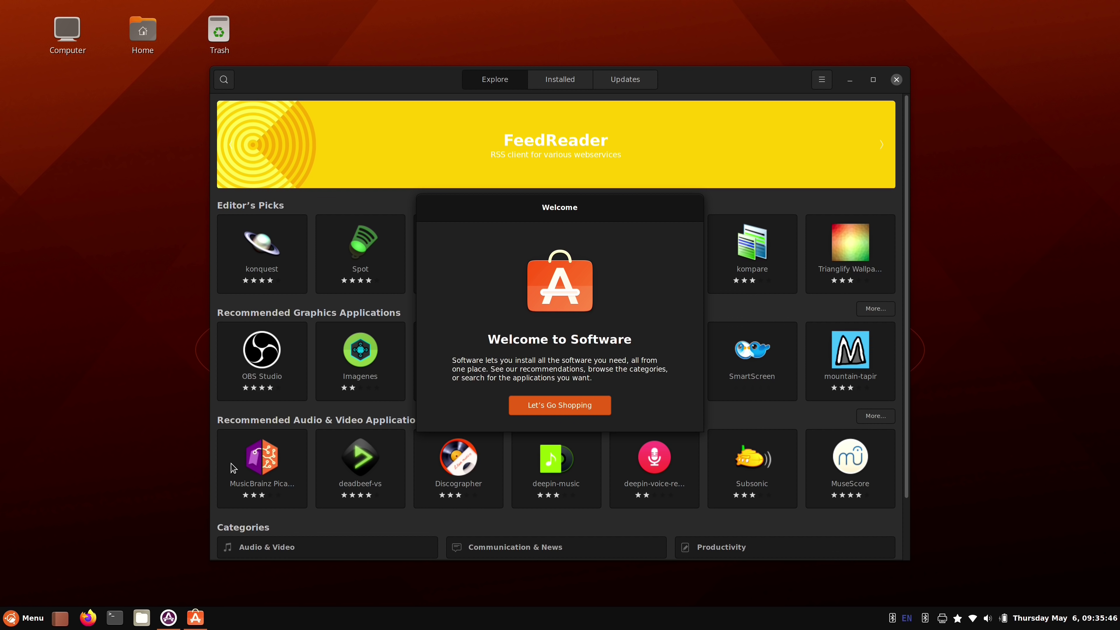
pyautogui.click(532, 411)
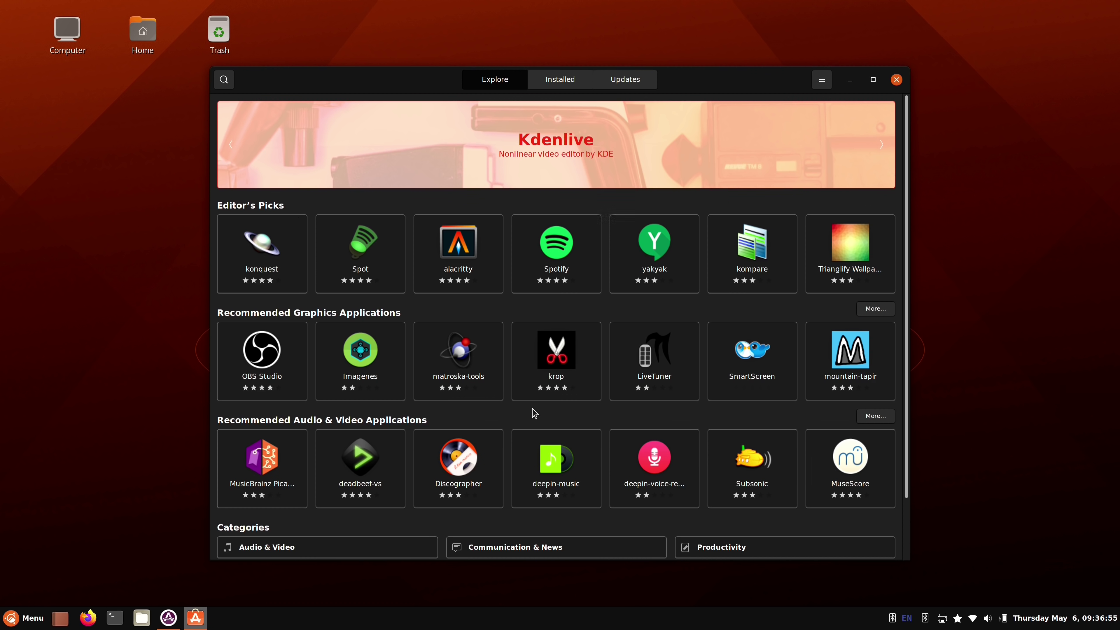
# Install Spotify from its store page using the account password, then return to Explore.
pyautogui.click(582, 267)
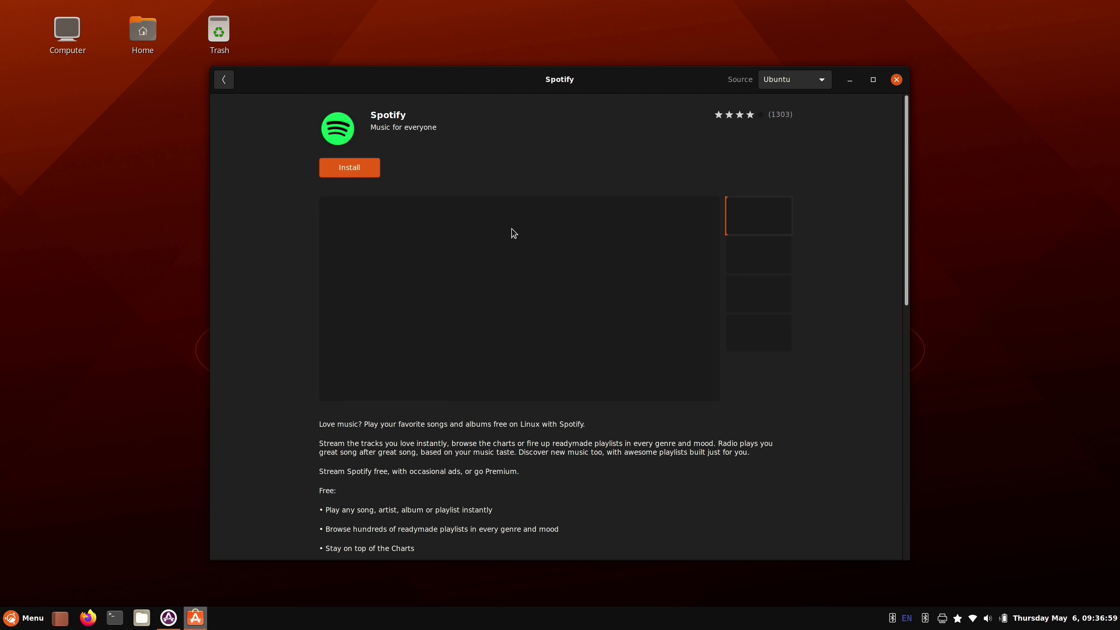
pyautogui.click(360, 168)
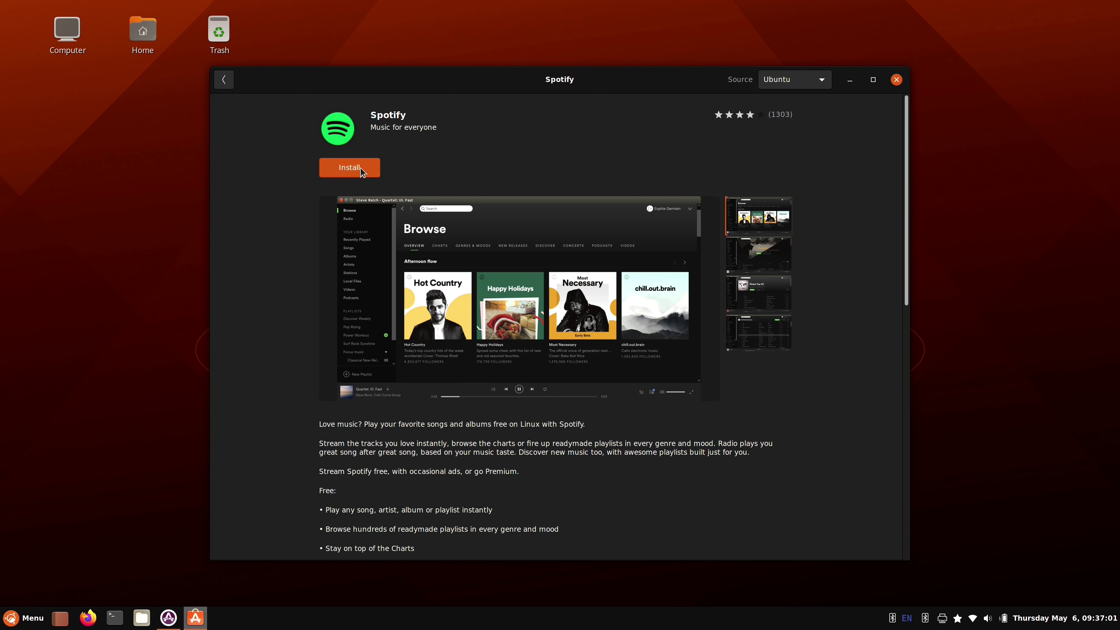
pyautogui.write('*********')
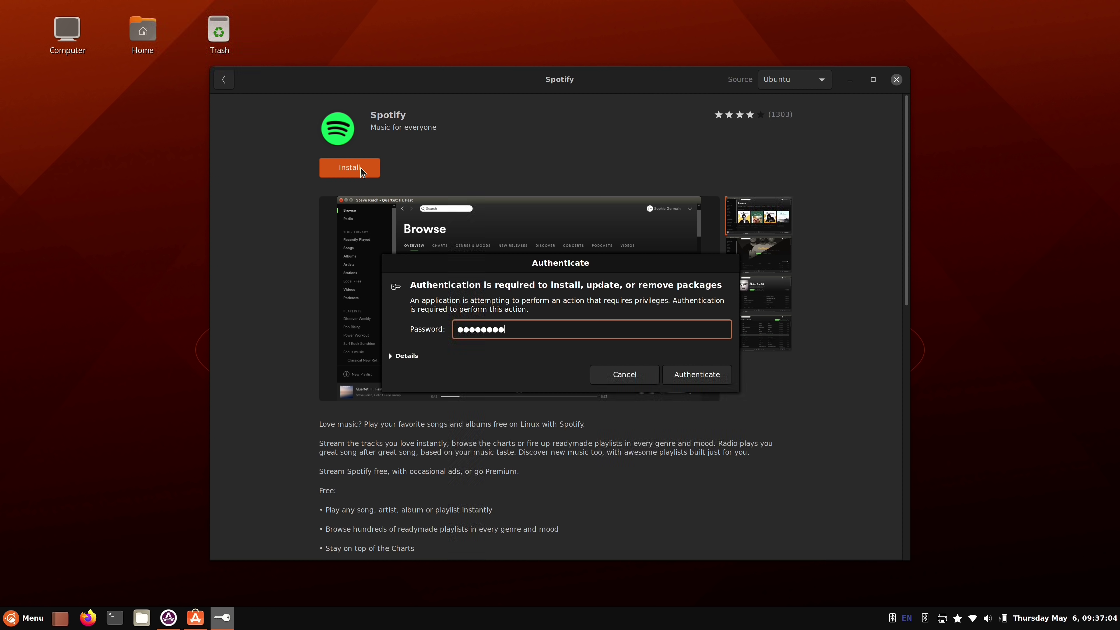
pyautogui.press('Return')
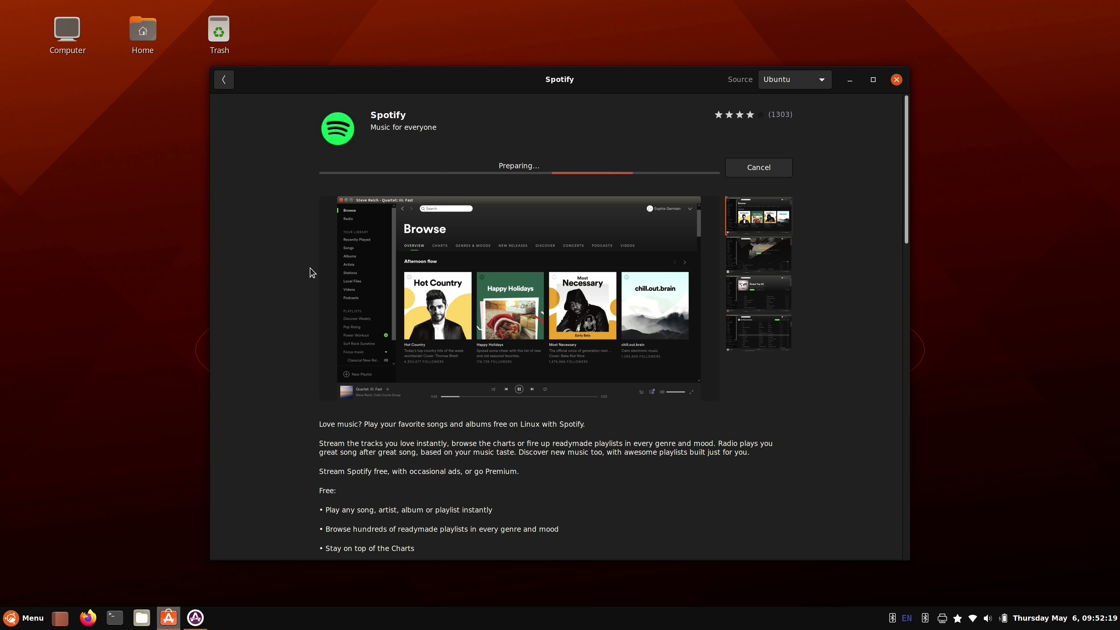
pyautogui.click(224, 79)
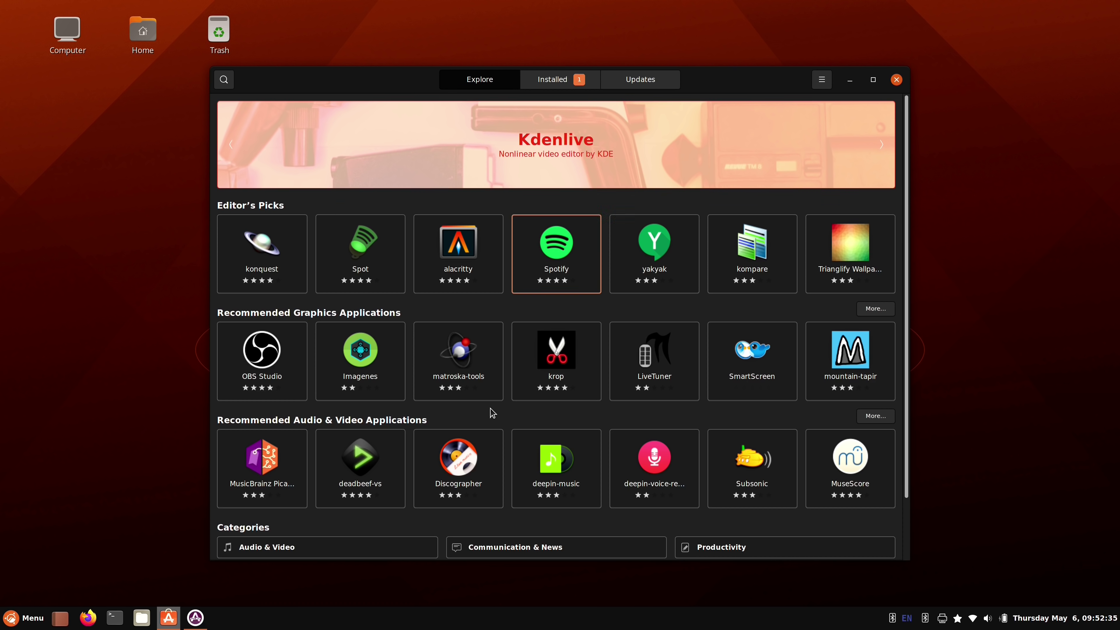
# Browse the Installed applications list, then confirm on Updates that software is up to date.
pyautogui.click(560, 82)
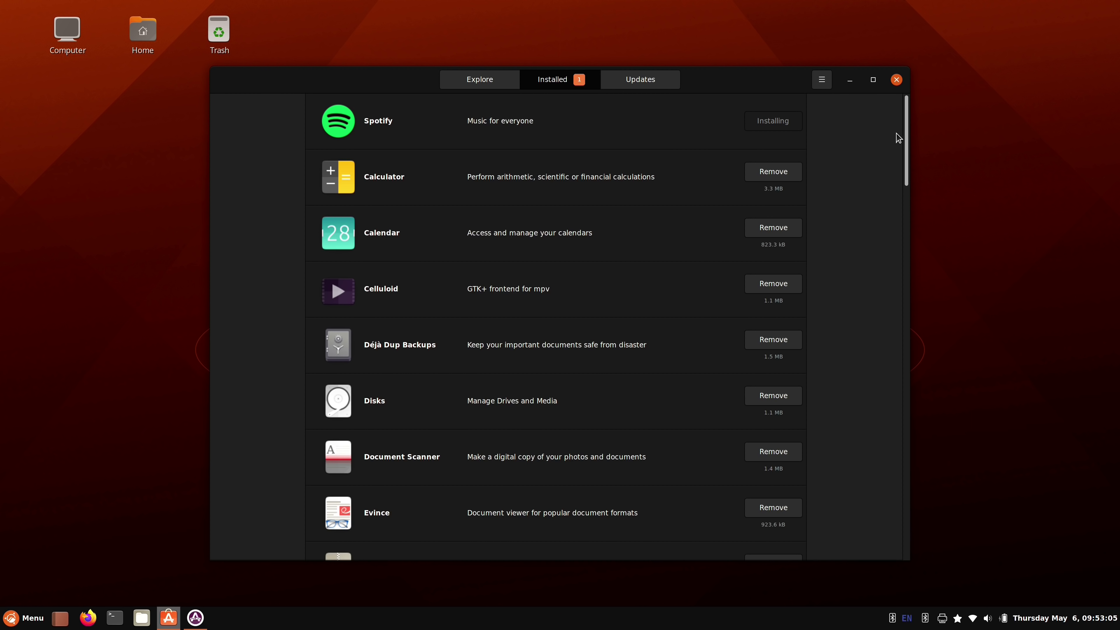
pyautogui.scroll(-3, 903, 150)
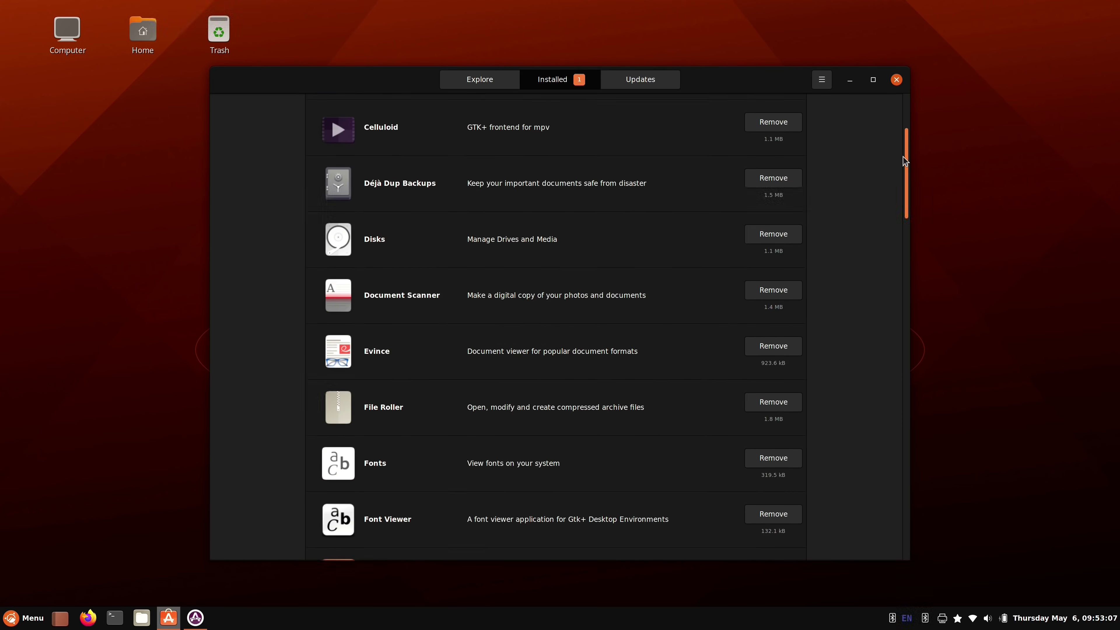
pyautogui.moveTo(903, 158); pyautogui.dragTo(911, 232)
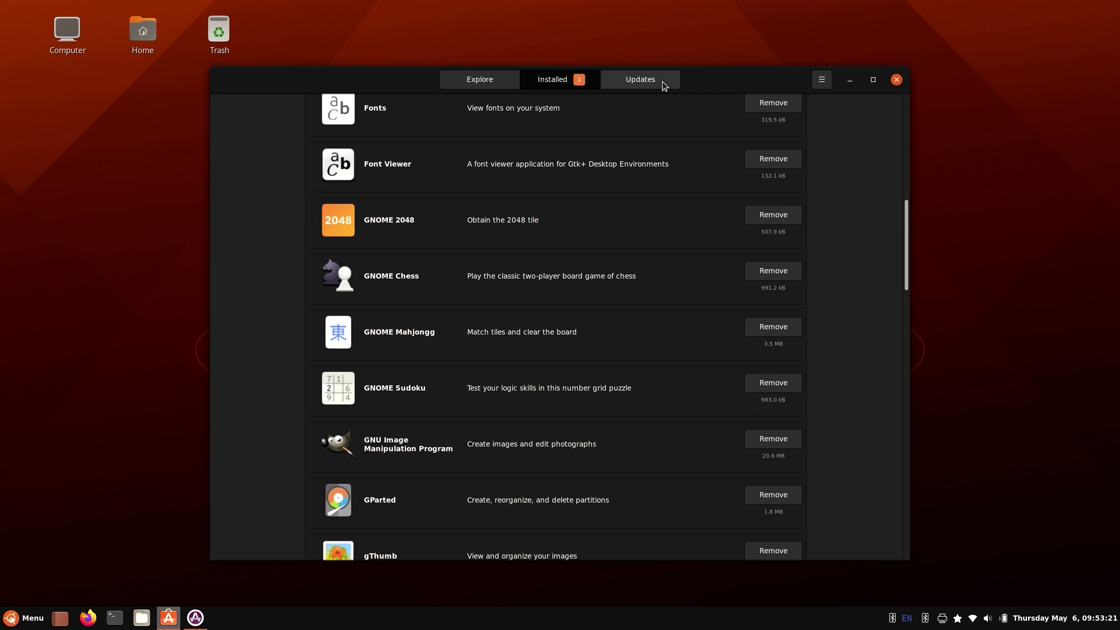
pyautogui.click(664, 86)
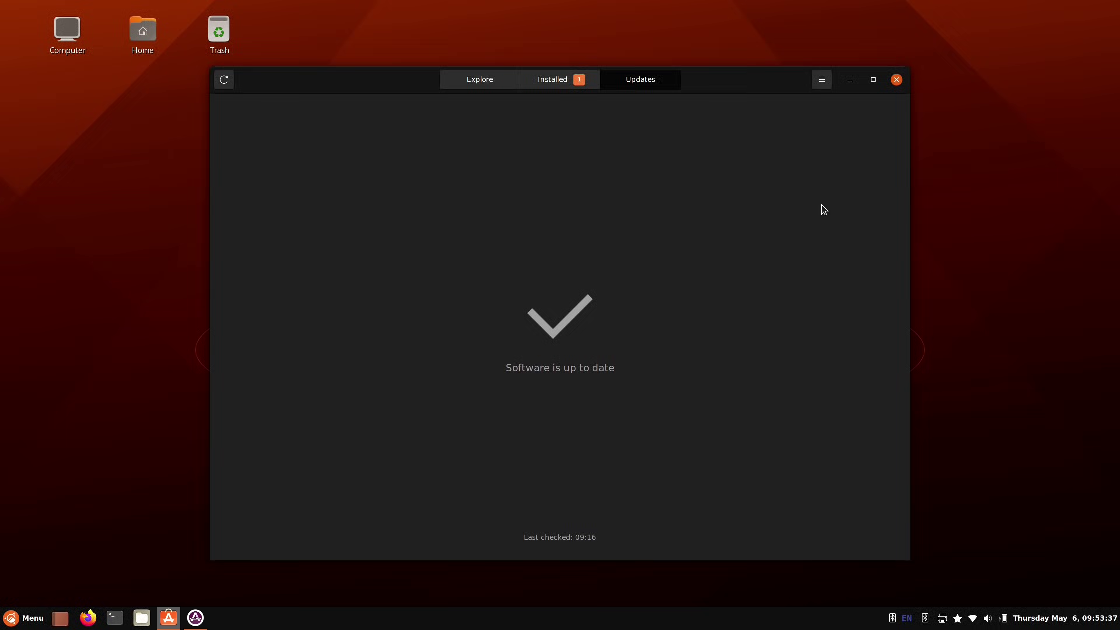
# Minimize the Software window to reveal the hippo-wallpaper desktop.
pyautogui.click(849, 80)
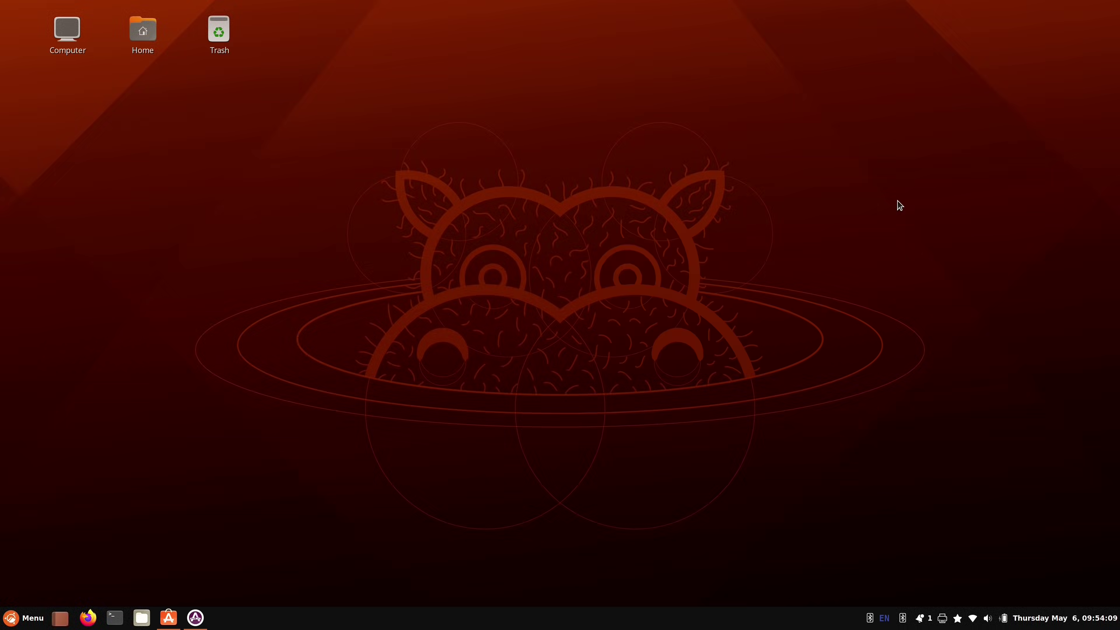
# Show the panel's Favorites list with the Desktop and Pictures folders.
pyautogui.click(959, 625)
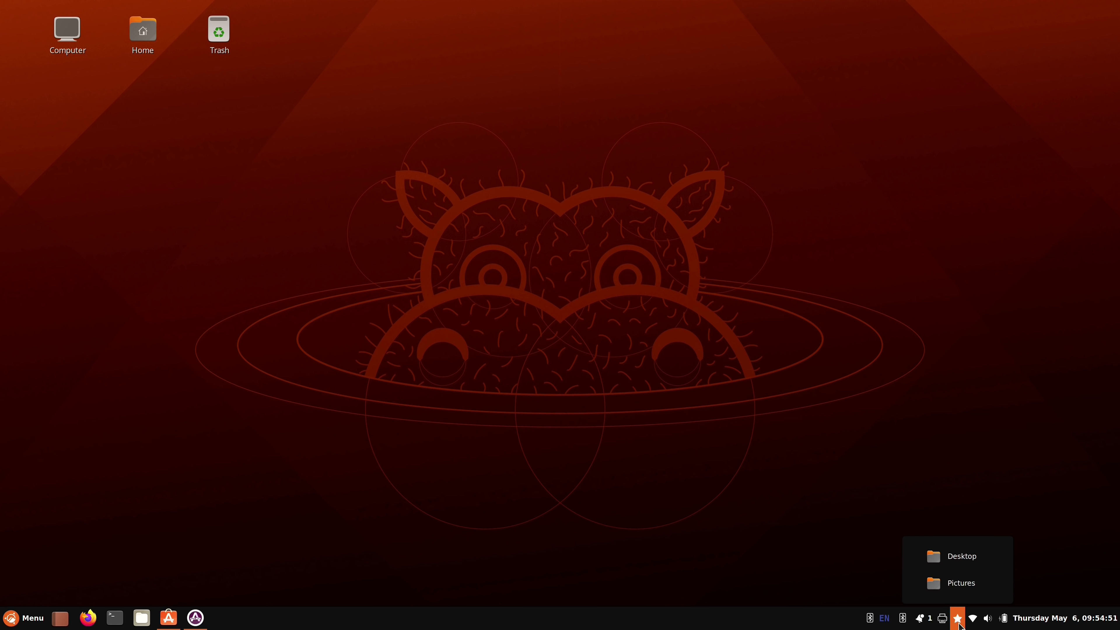
# Dismiss the Favorites popup, leaving the bare desktop with Computer, Home and Trash icons.
pyautogui.click(827, 552)
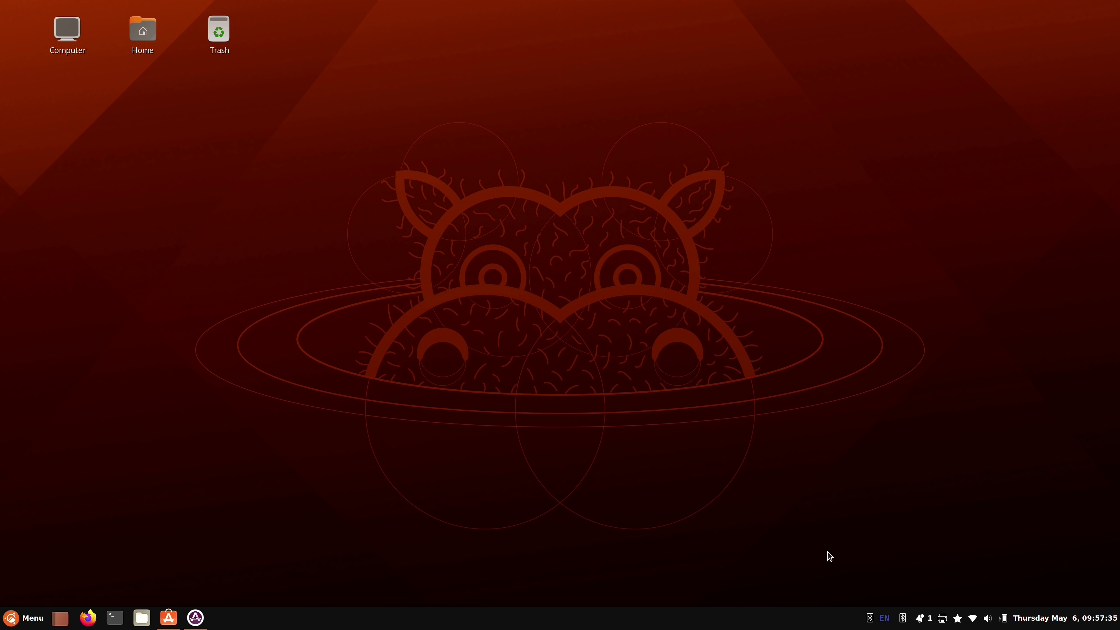
# Open Home, move its window up-right, and expand sidebar Favorites to list Desktop and Pictures.
pyautogui.doubleClick(145, 31)
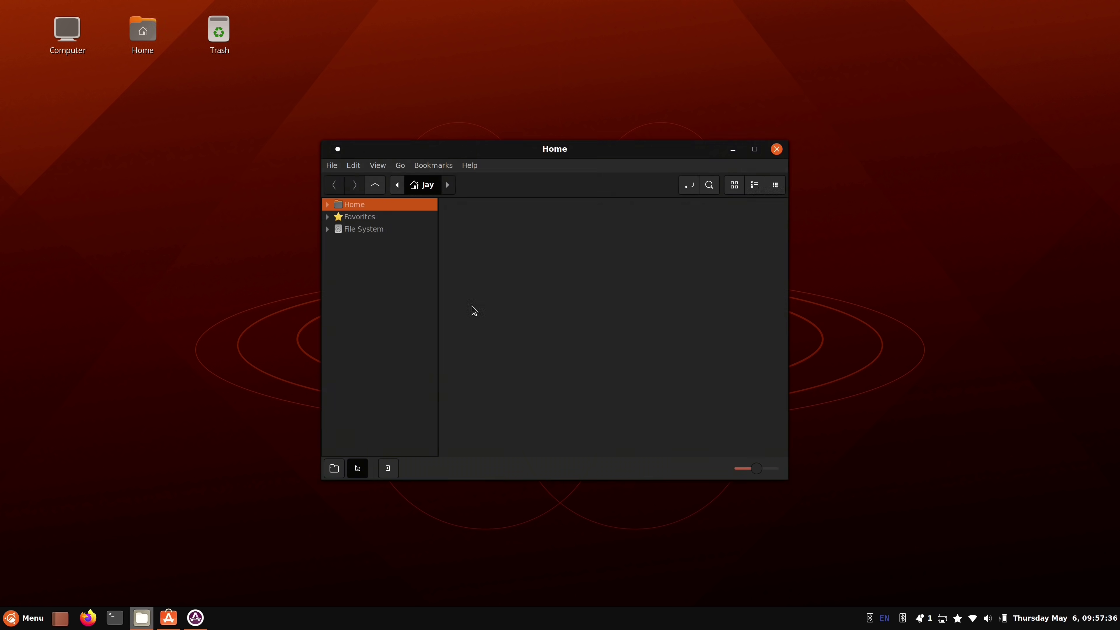
pyautogui.moveTo(598, 149); pyautogui.dragTo(739, 85)
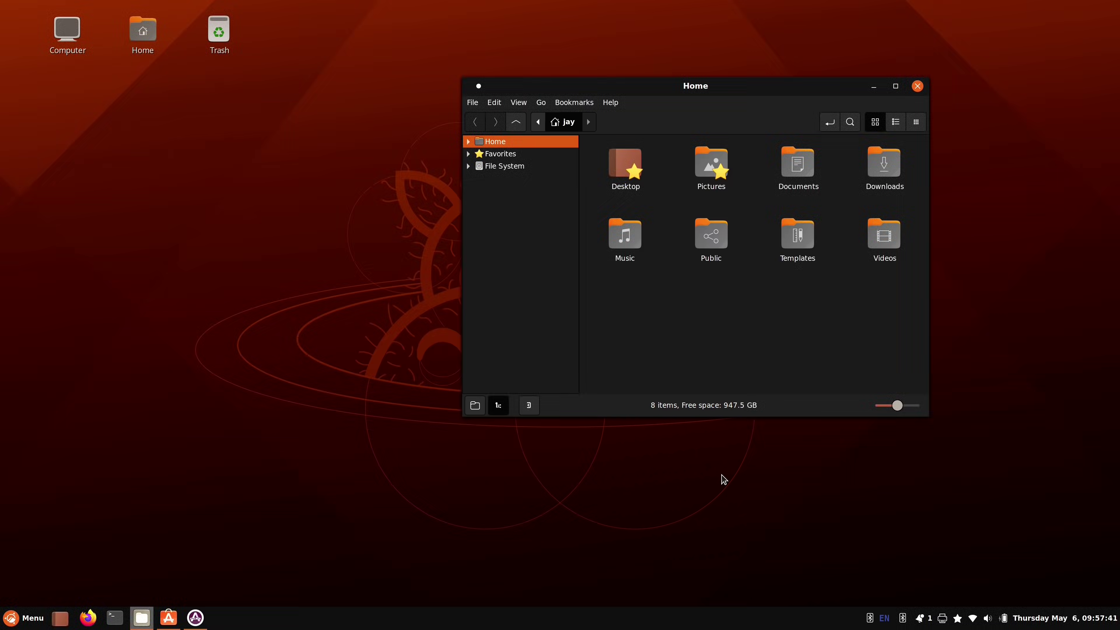
pyautogui.click(17, 617)
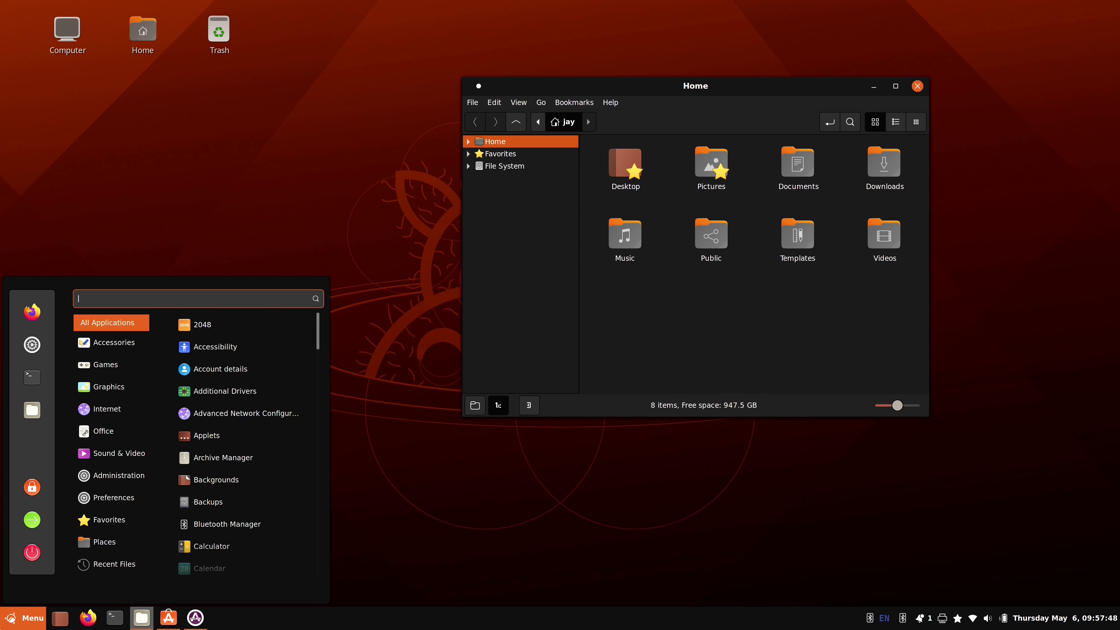
pyautogui.click(959, 619)
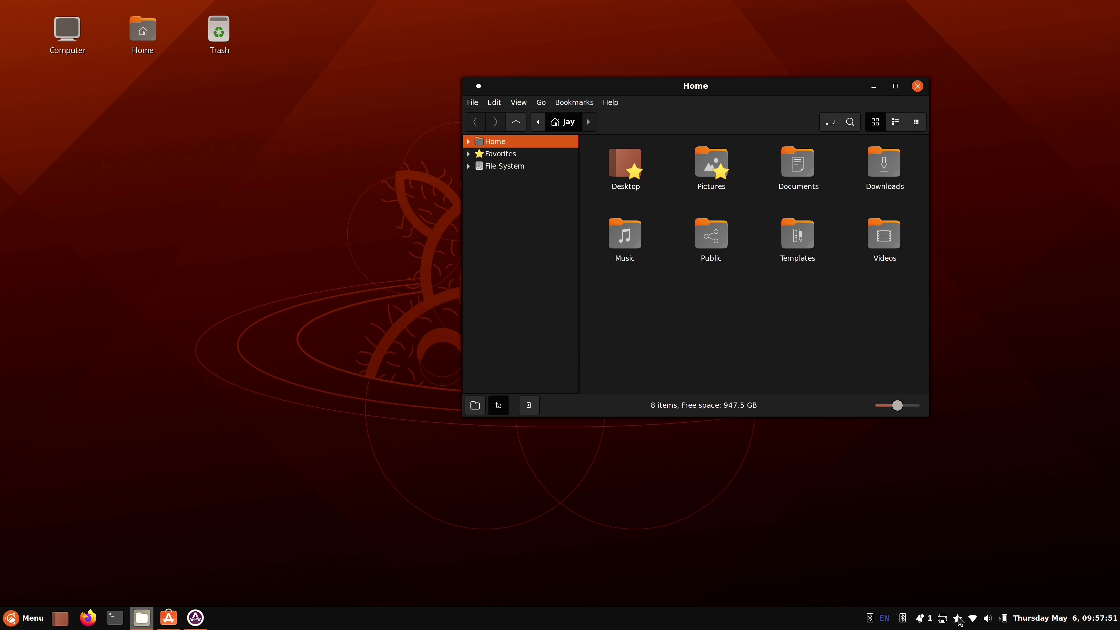
pyautogui.click(958, 616)
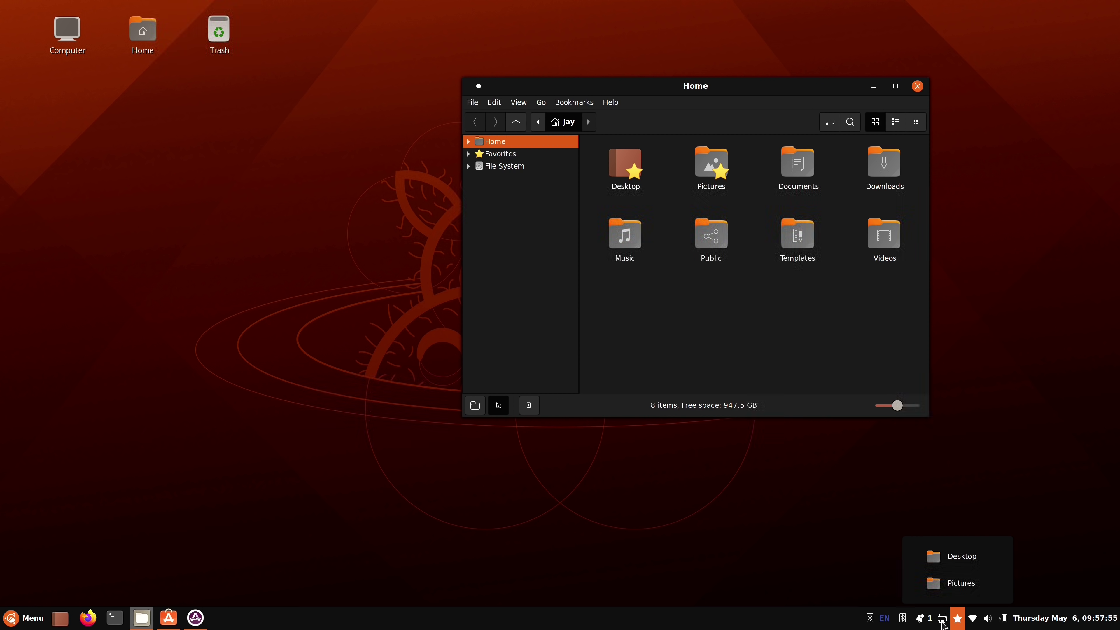
pyautogui.click(469, 159)
pyautogui.click(468, 154)
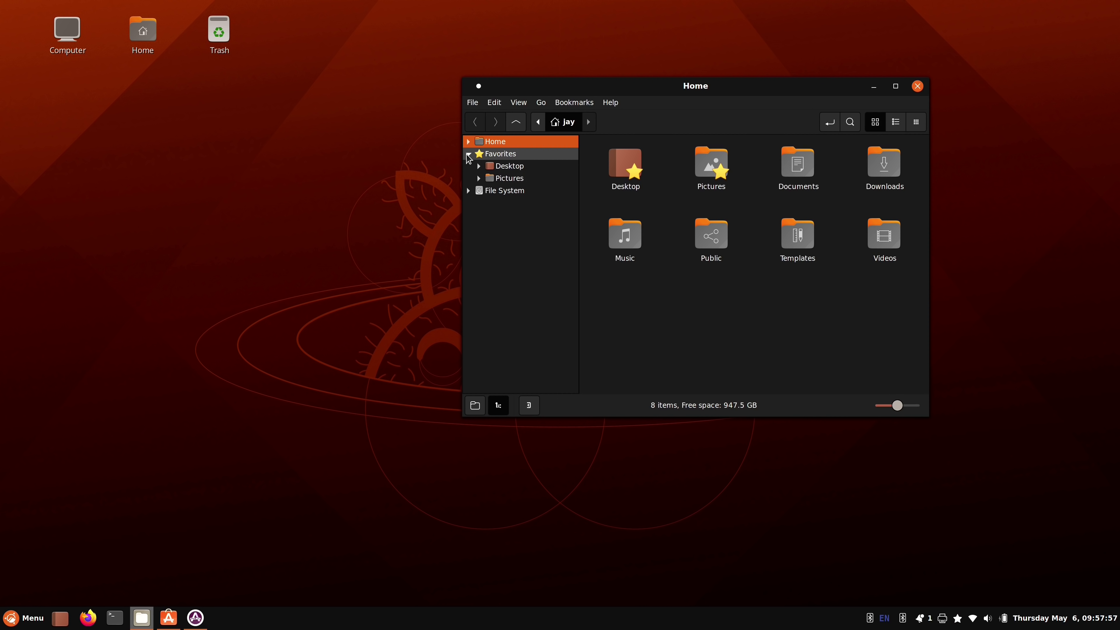